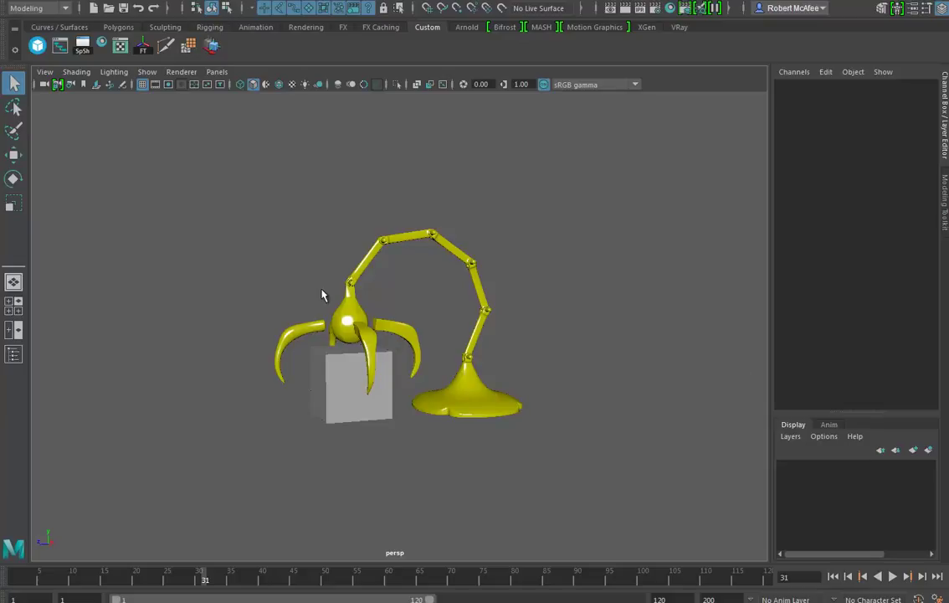
# Step: Tumble closer to the claw lamp and play its animation
pyautogui.moveTo(392, 335)
pyautogui.keyDown('alt'); pyautogui.mouseDown()
pyautogui.moveTo(422, 346)
pyautogui.moveTo(378, 348)
pyautogui.mouseUp(); pyautogui.keyUp('alt')
pyautogui.keyDown('alt'); pyautogui.moveTo(378, 347); pyautogui.dragTo(496, 332, button='right'); pyautogui.keyUp('alt')
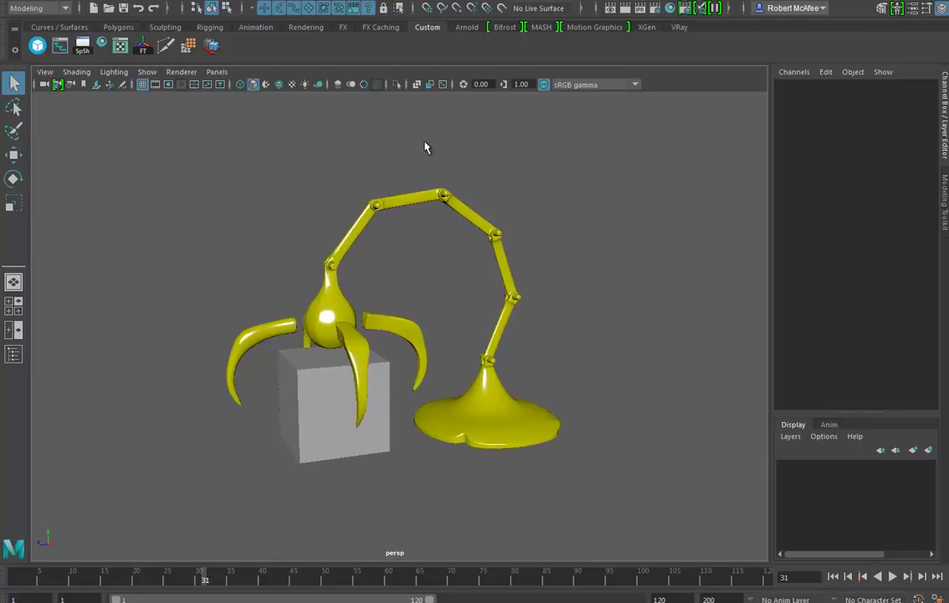
pyautogui.keyDown('alt'); pyautogui.moveTo(414, 322); pyautogui.dragTo(393, 383); pyautogui.keyUp('alt')
pyautogui.hotkey('alt', 'v')
pyautogui.click(78, 578)
# Step: Stop playback and marquee-select every part of the claw lamp
pyautogui.hotkey('alt', 'v')
pyautogui.keyDown('alt'); pyautogui.moveTo(455, 356); pyautogui.dragTo(400, 417); pyautogui.keyUp('alt')
pyautogui.moveTo(292, 455); pyautogui.dragTo(557, 195)
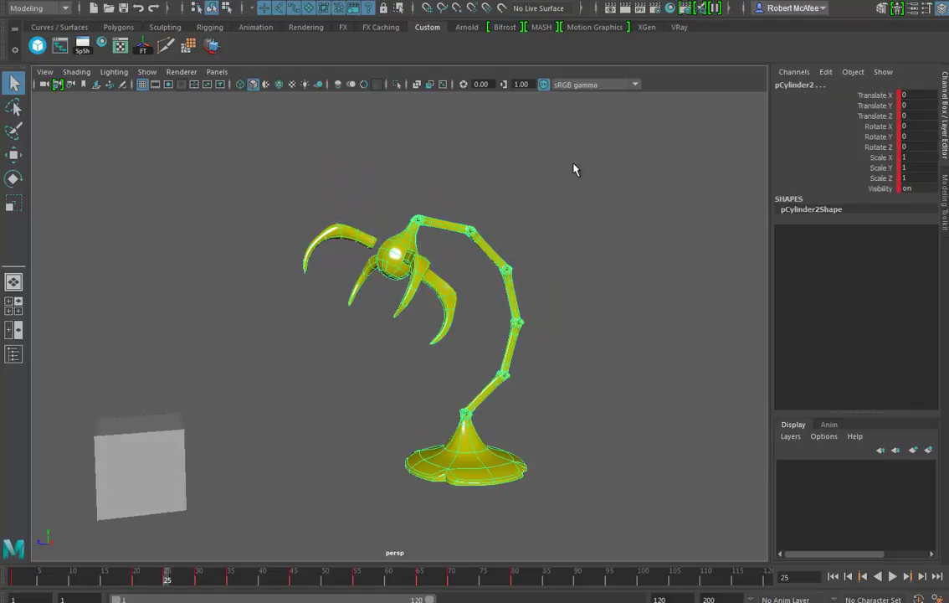
# Step: Assign a new VRay Mtl material to the whole claw lamp
pyautogui.moveTo(398, 262); pyautogui.dragTo(393, 591, button='right')
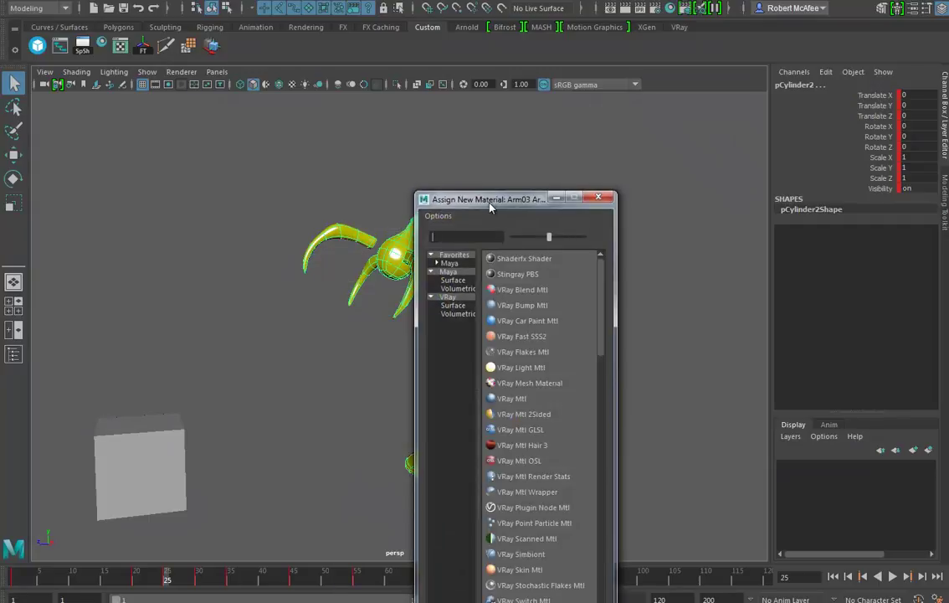
pyautogui.moveTo(490, 207); pyautogui.dragTo(478, 53)
pyautogui.click(499, 245)
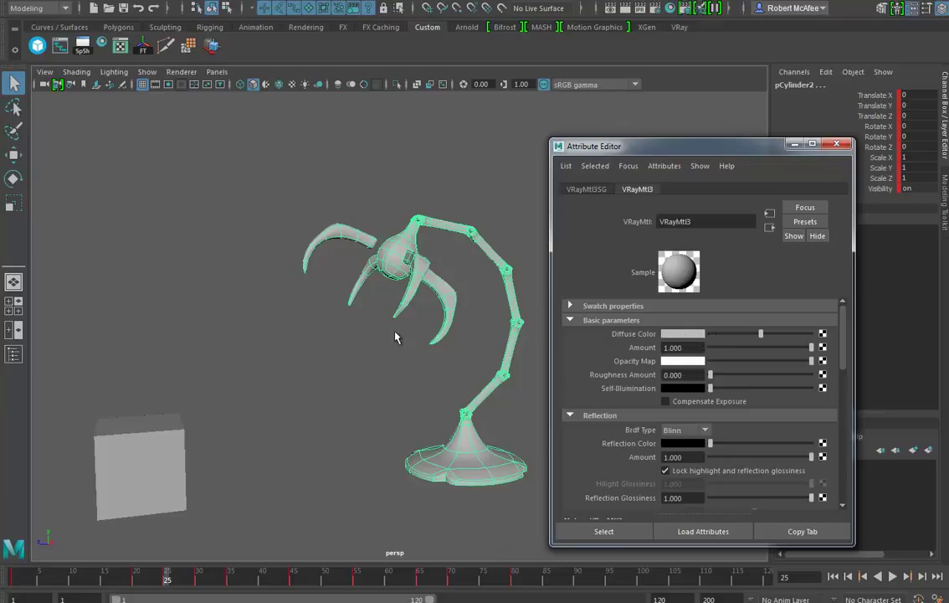
# Step: Set VRayMtl3's reflection colour to full white and render a V-Ray preview
pyautogui.keyDown('alt'); pyautogui.moveTo(458, 365); pyautogui.dragTo(475, 357, button='middle'); pyautogui.keyUp('alt')
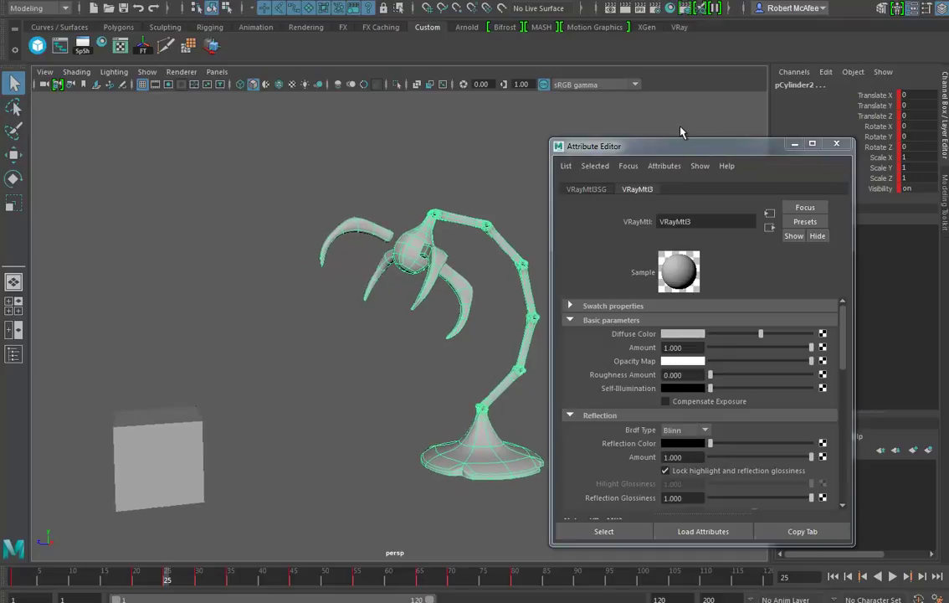
pyautogui.moveTo(679, 137); pyautogui.dragTo(677, 67)
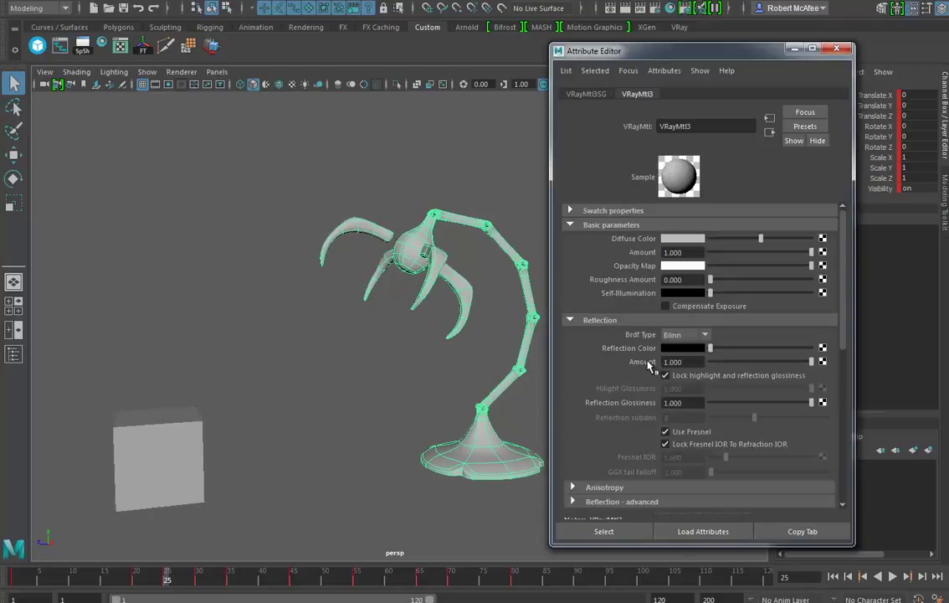
pyautogui.moveTo(710, 349); pyautogui.dragTo(827, 349)
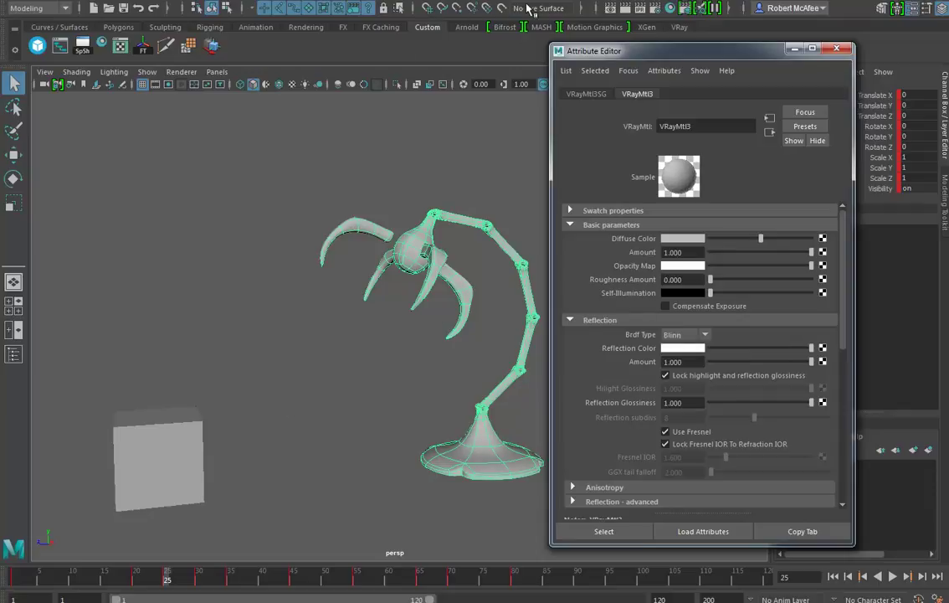
pyautogui.click(624, 8)
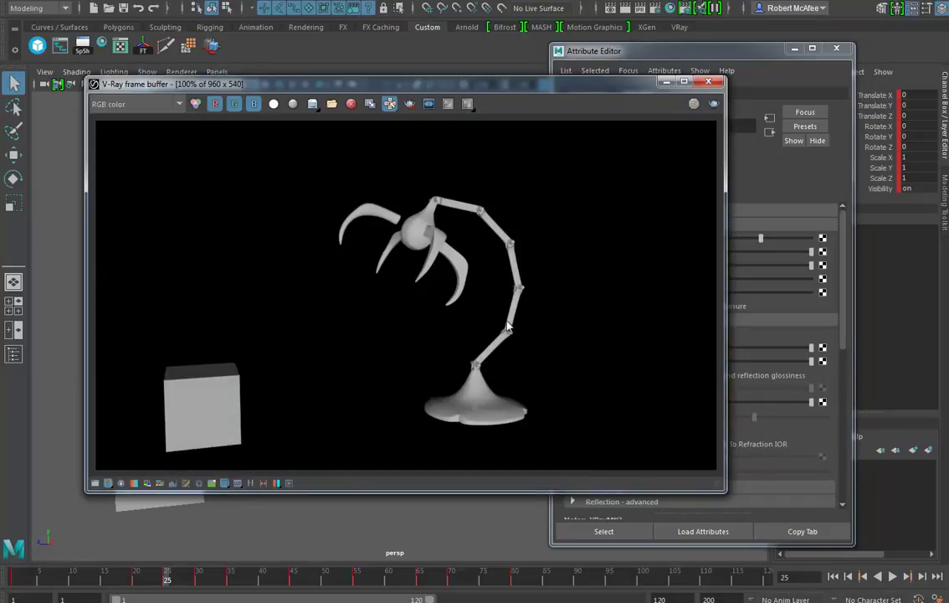
# Step: Disable Use Fresnel on VRayMtl3 and re-render the scene in V-Ray
pyautogui.click(634, 55)
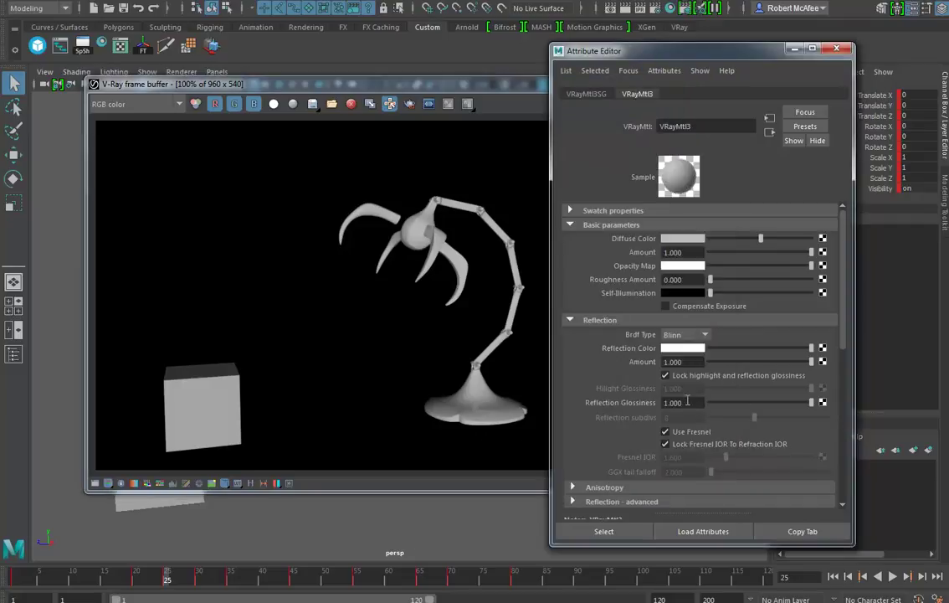
pyautogui.click(666, 432)
pyautogui.click(479, 81)
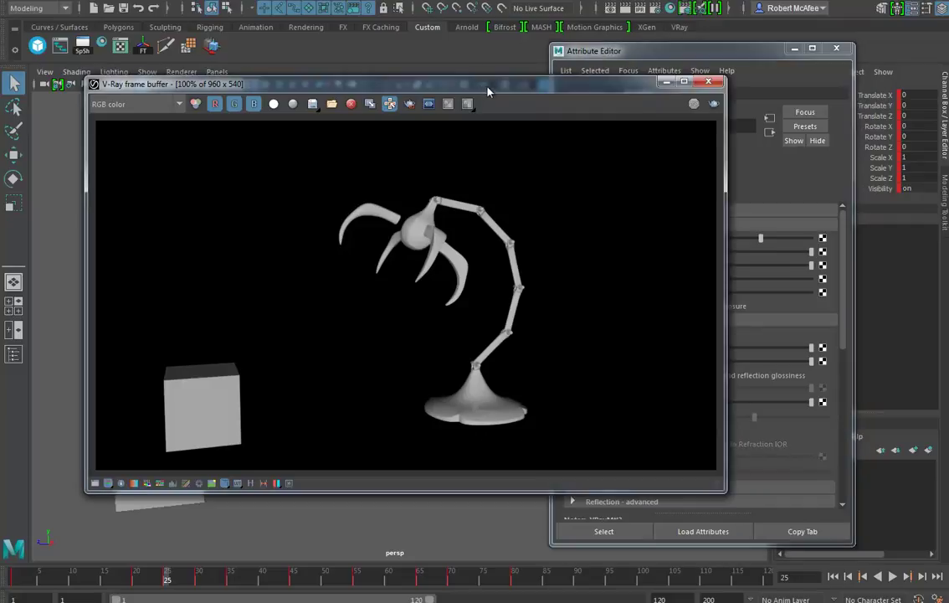
pyautogui.click(713, 104)
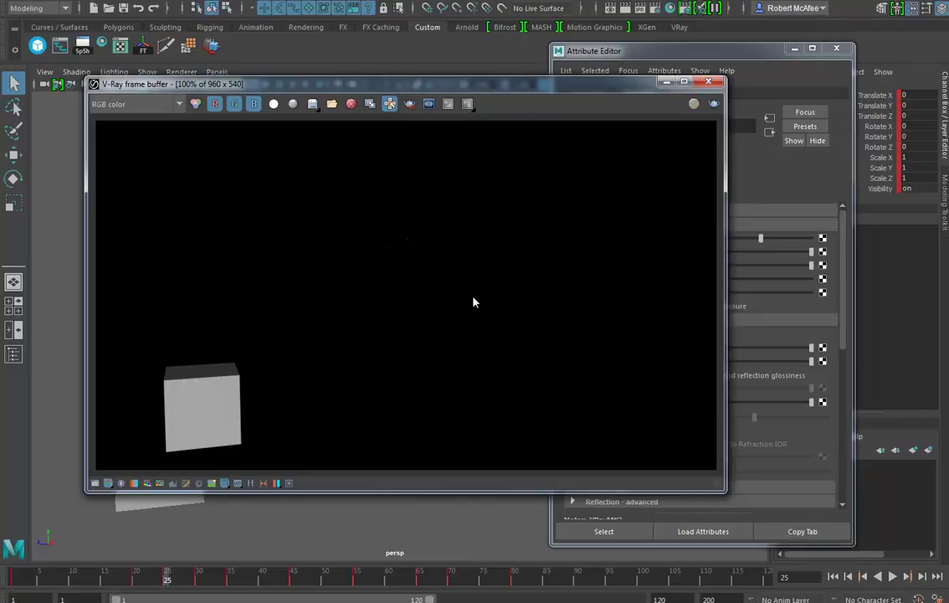
# Step: Create a VRayPlane ground under the lamp and render the scene with it
pyautogui.click(57, 2)
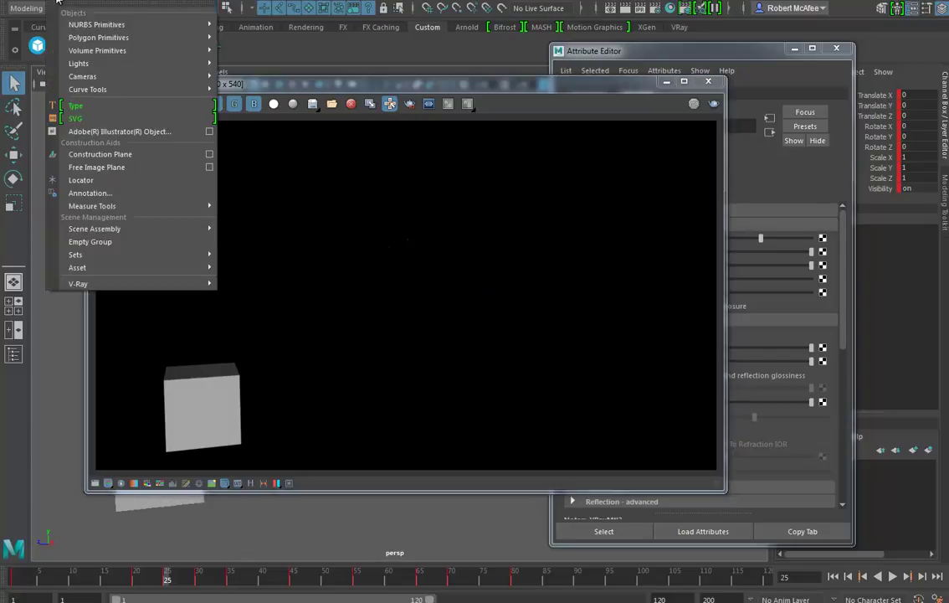
pyautogui.moveTo(84, 285)
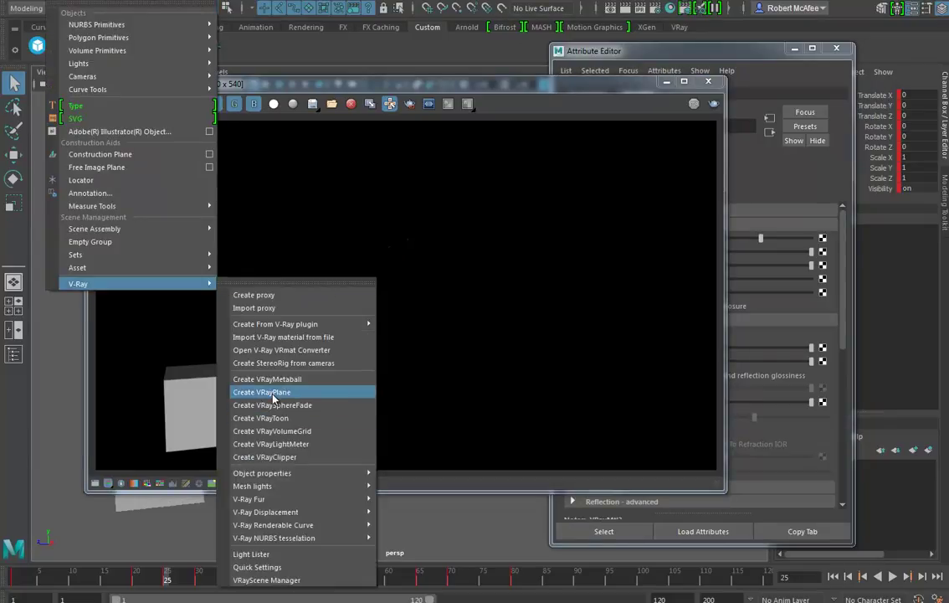
pyautogui.click(274, 393)
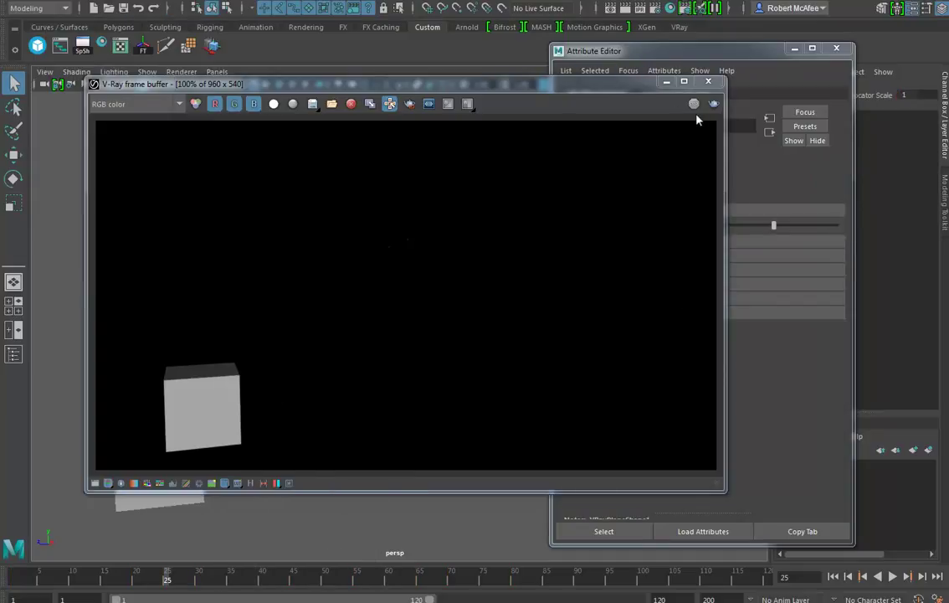
pyautogui.click(714, 104)
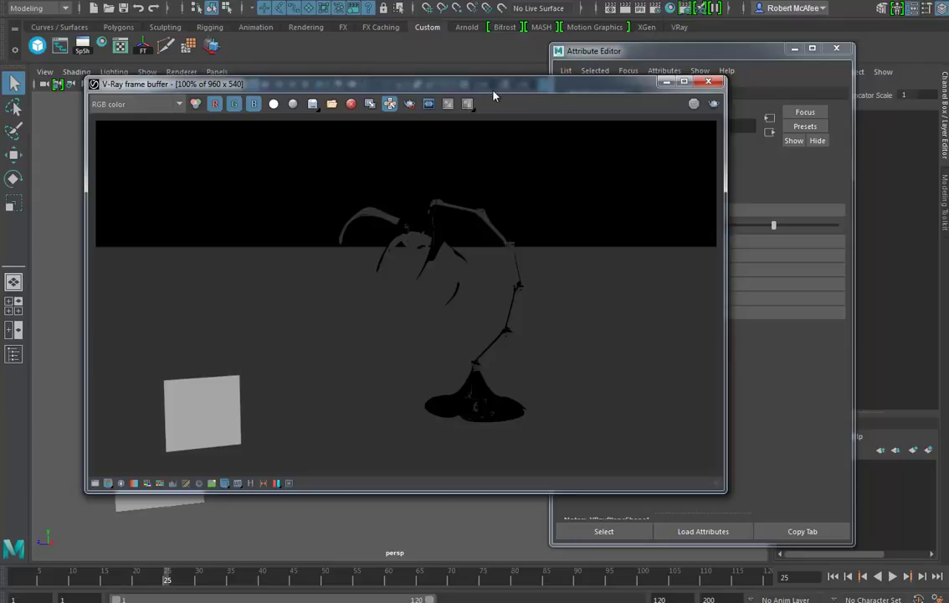
pyautogui.moveTo(356, 90); pyautogui.dragTo(349, 160)
# Step: Add a V-Ray Dome Light to the scene and re-render
pyautogui.click(63, 5)
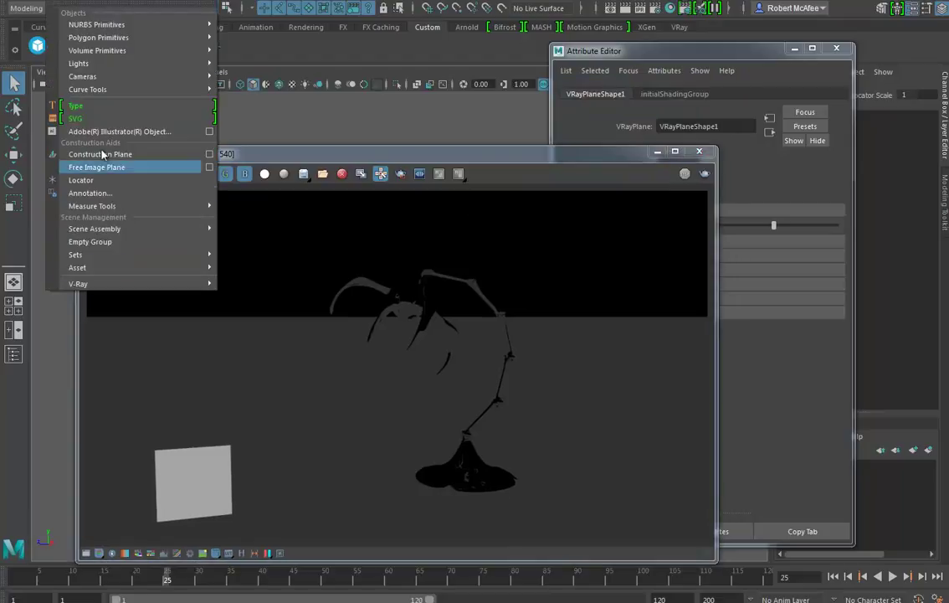
pyautogui.moveTo(82, 64)
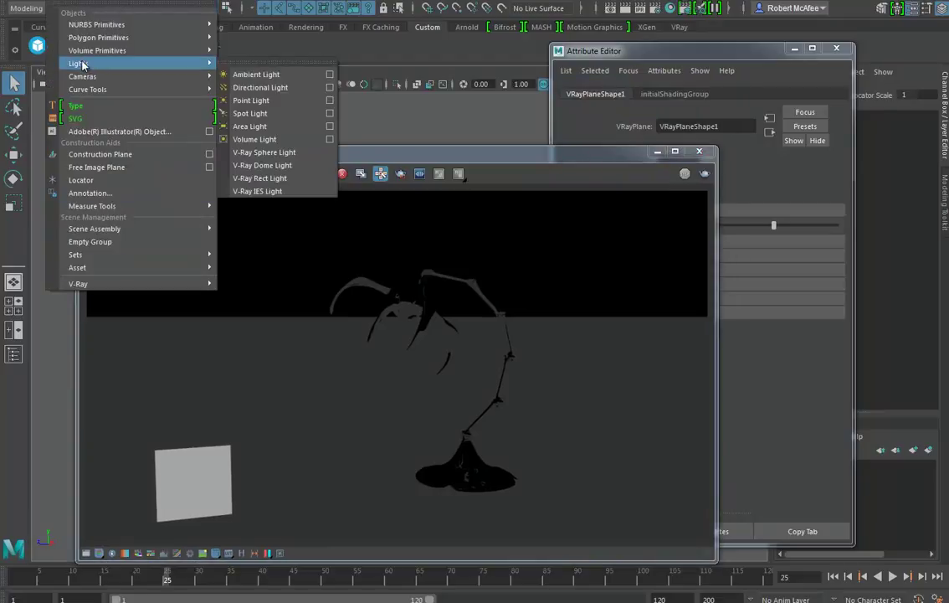
pyautogui.click(260, 165)
pyautogui.click(704, 173)
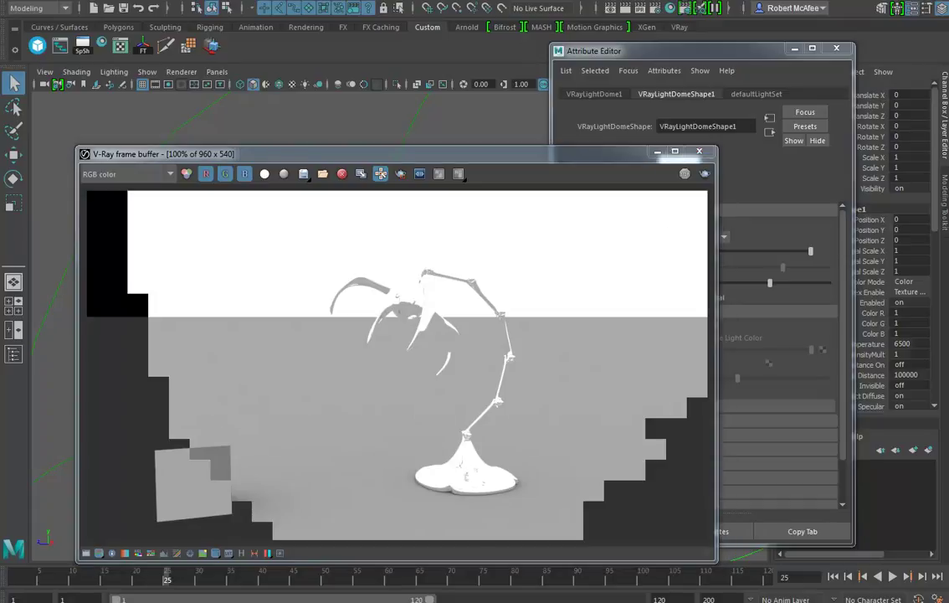
# Step: Enable Use Dome Tex and connect a File texture node to it
pyautogui.click(667, 54)
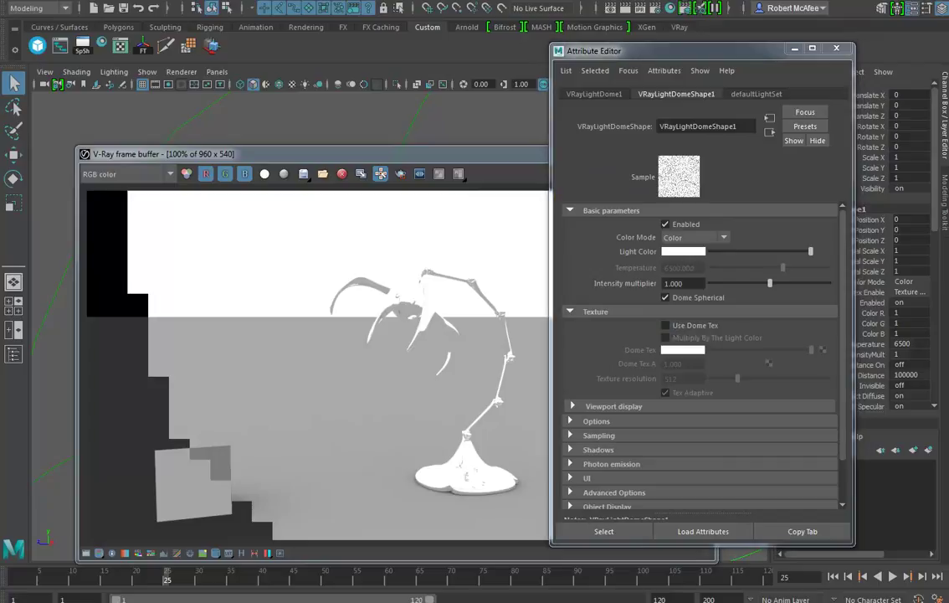
pyautogui.click(666, 326)
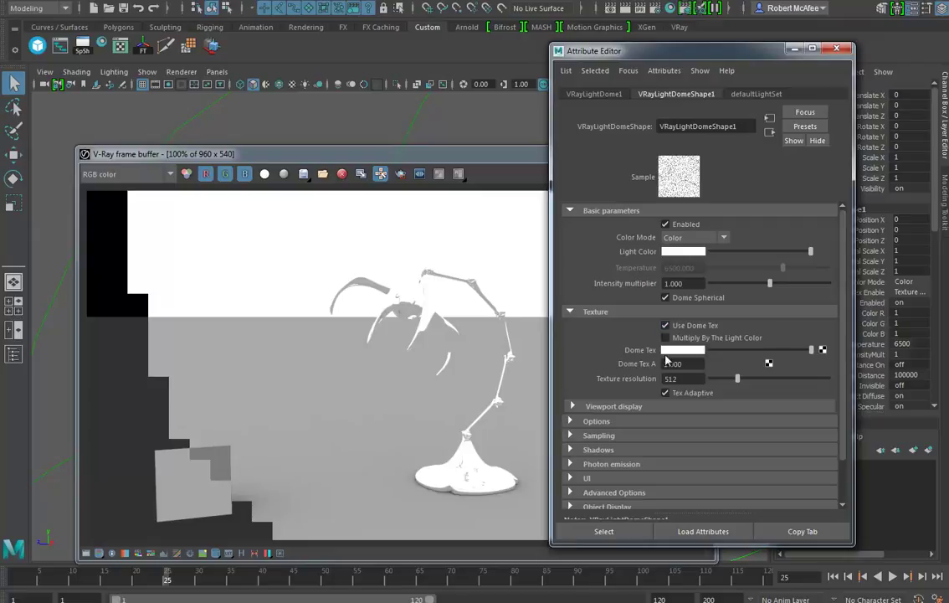
pyautogui.click(823, 351)
pyautogui.moveTo(544, 212); pyautogui.dragTo(554, 55)
pyautogui.click(524, 351)
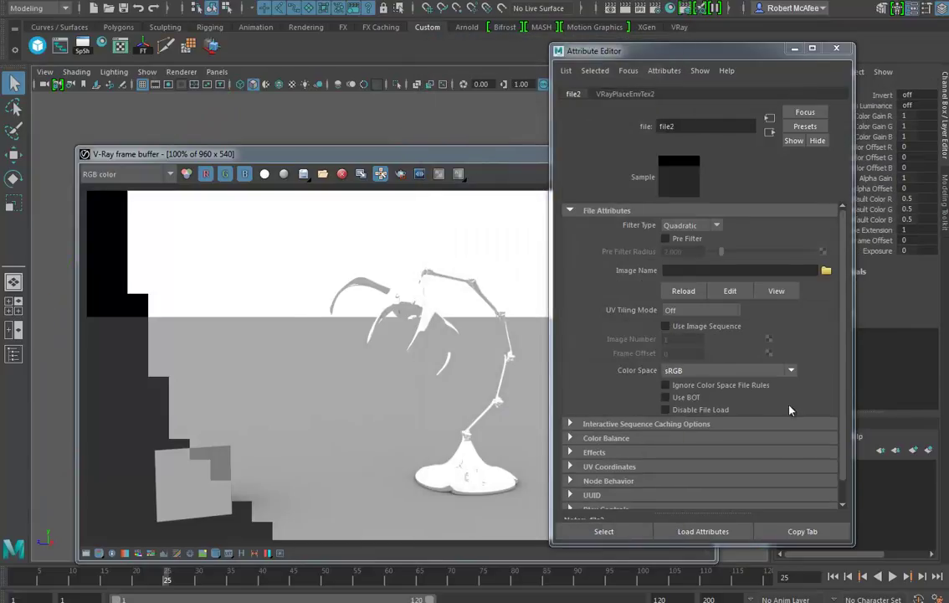
# Step: Load interior_hdri_13_20150408_1334765721.jpg as the dome's file texture image
pyautogui.click(826, 271)
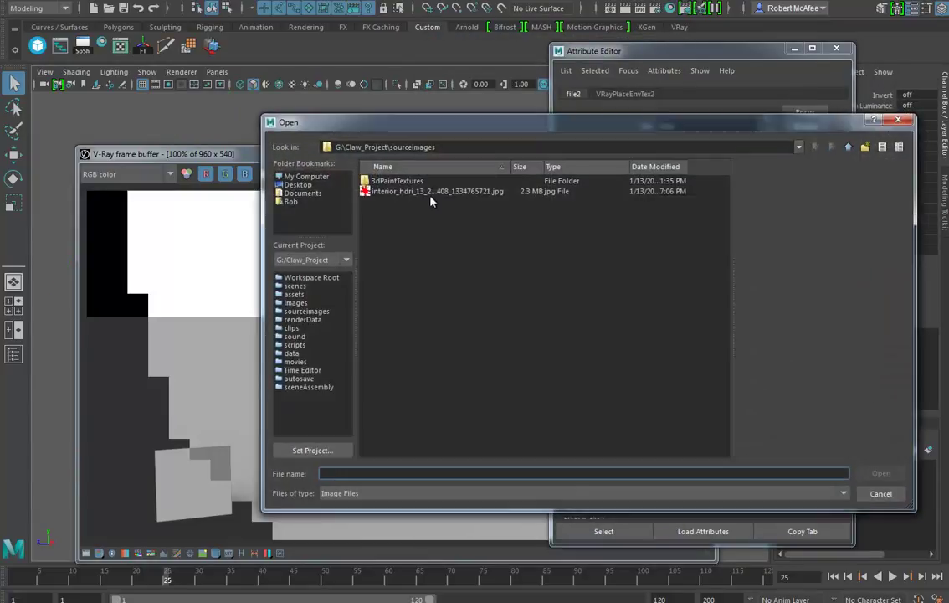
pyautogui.click(392, 191)
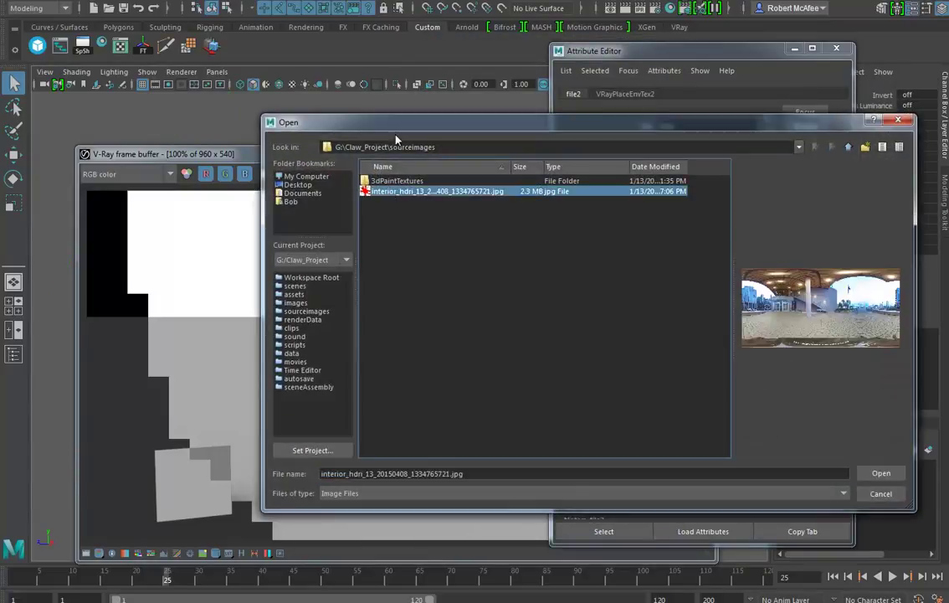
pyautogui.click(881, 475)
# Step: Watch the HDRI re-render, then show file2's File Attributes
pyautogui.moveTo(411, 159); pyautogui.dragTo(420, 121)
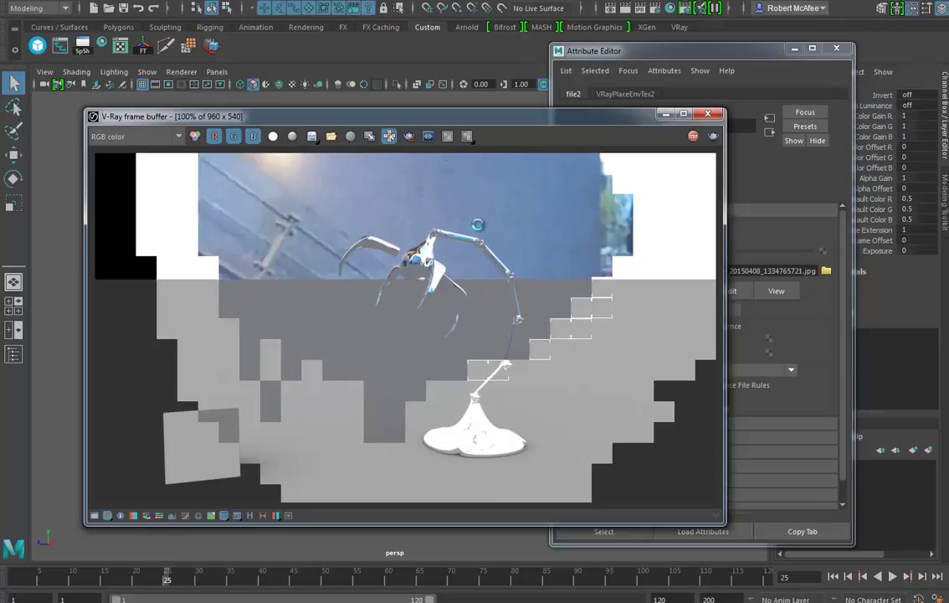
pyautogui.click(633, 54)
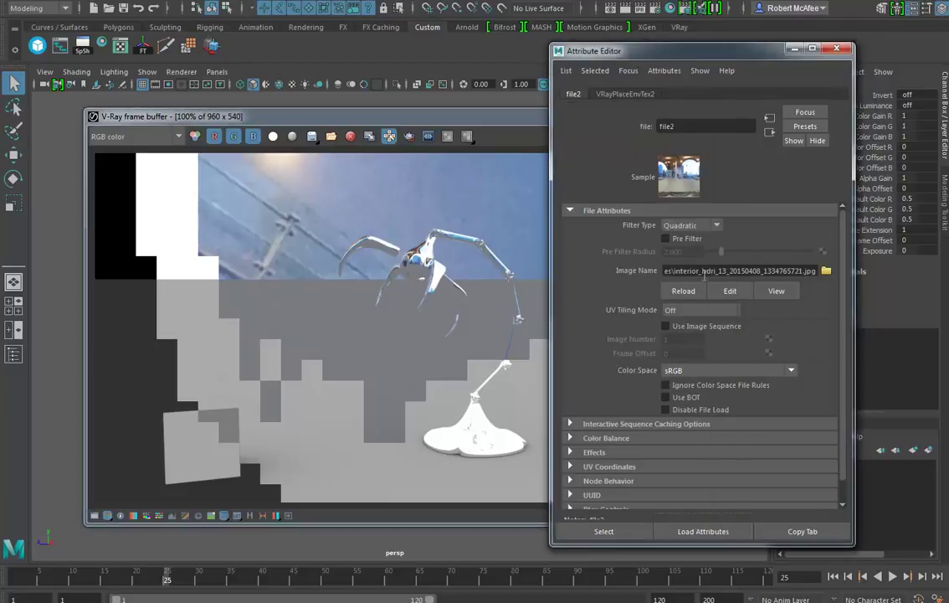
# Step: Make the dome light invisible to the camera and re-render the chrome lamp
pyautogui.moveTo(511, 121); pyautogui.dragTo(452, 577)
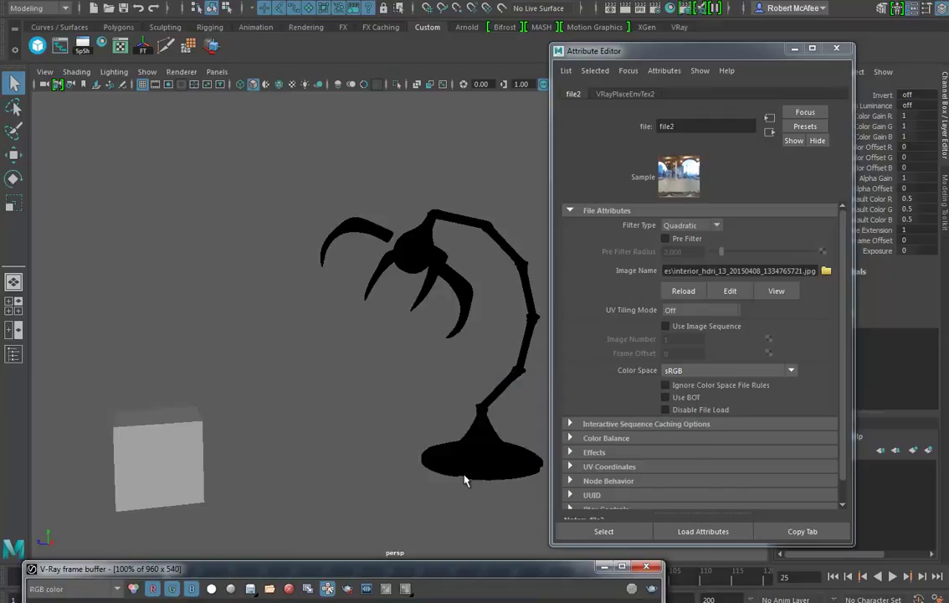
pyautogui.click(507, 441)
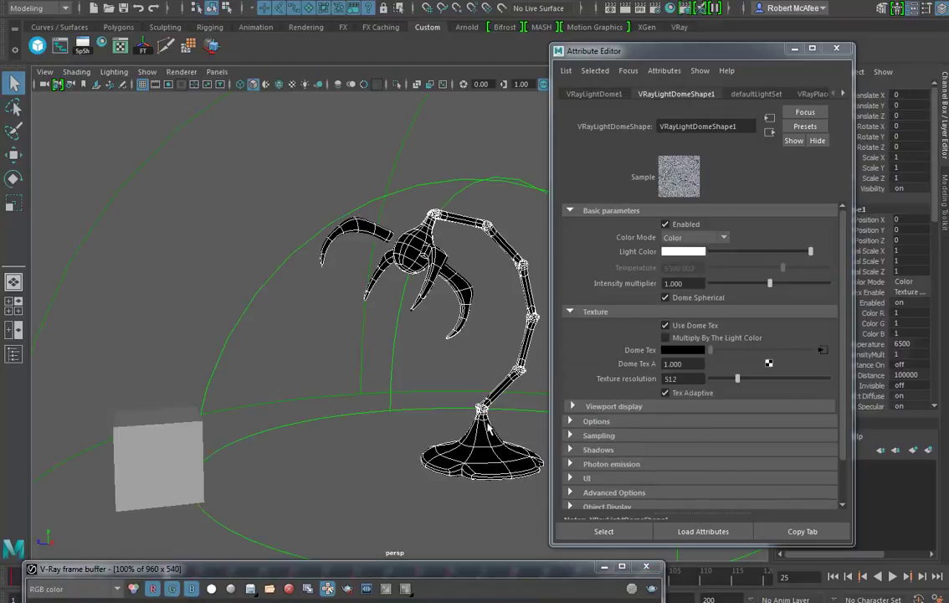
pyautogui.moveTo(423, 573); pyautogui.dragTo(446, 83)
pyautogui.click(714, 62)
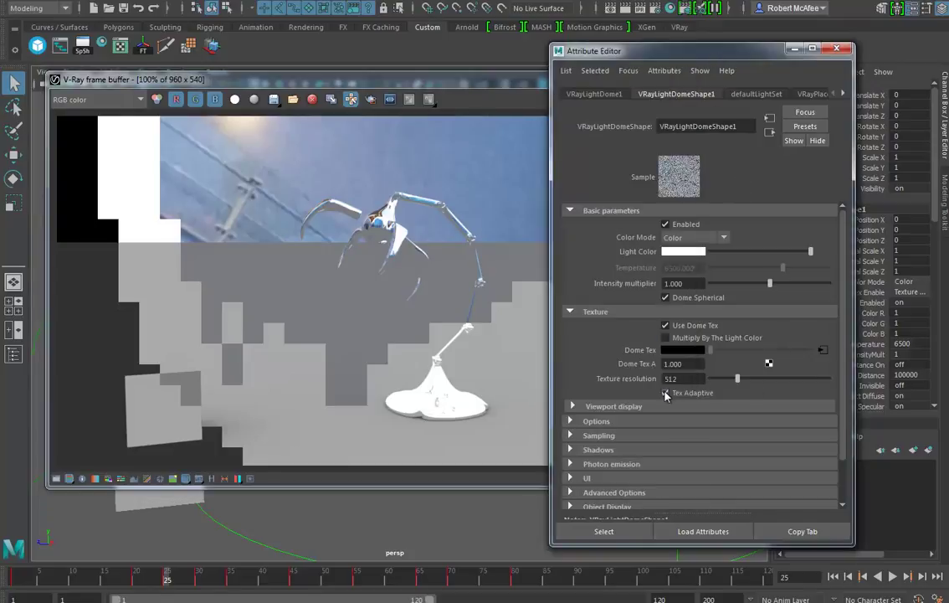
pyautogui.click(578, 421)
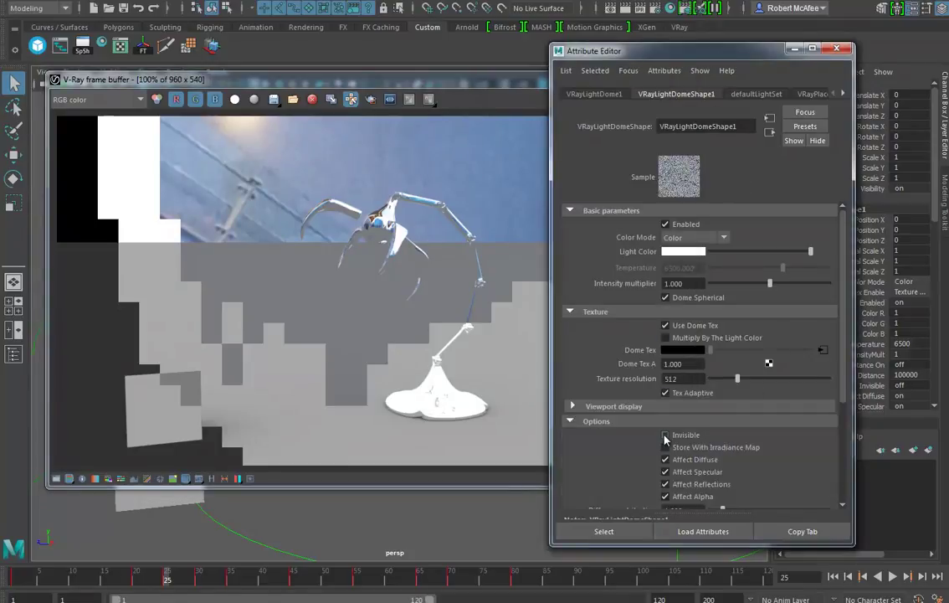
pyautogui.click(390, 83)
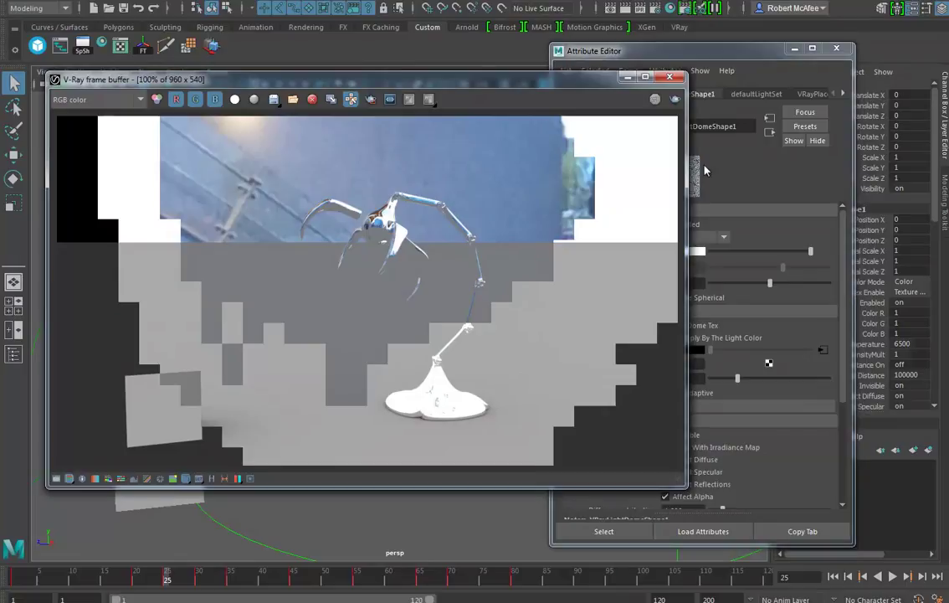
pyautogui.click(676, 100)
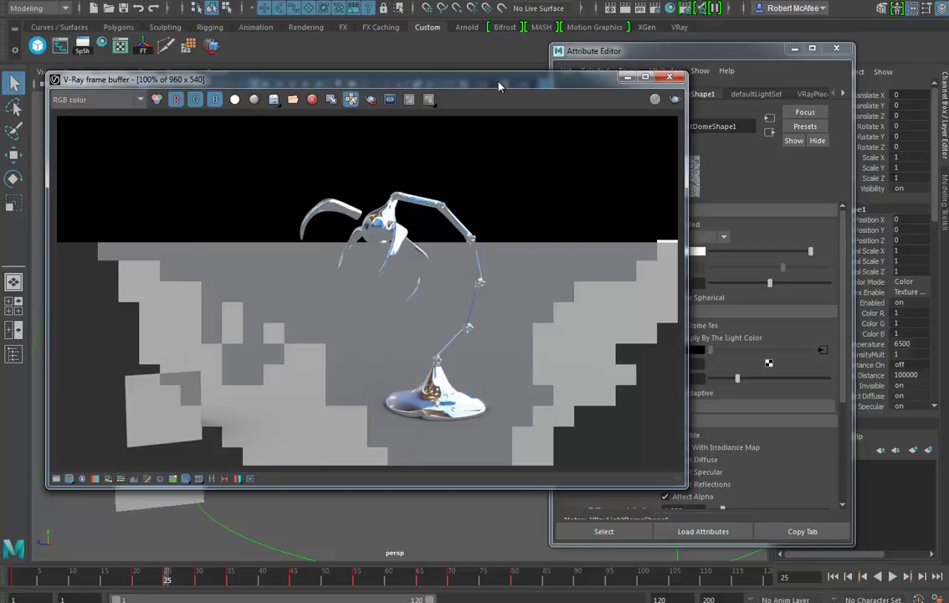
# Step: Select the flat base plane and slide it slightly left along X
pyautogui.moveTo(730, 112); pyautogui.dragTo(863, 131)
pyautogui.click(453, 502)
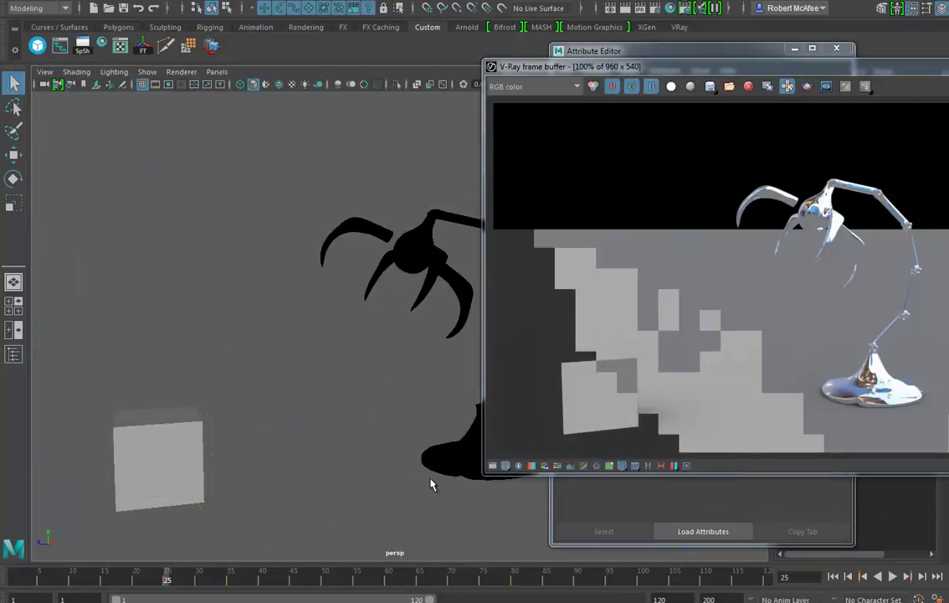
pyautogui.moveTo(421, 446); pyautogui.dragTo(504, 500)
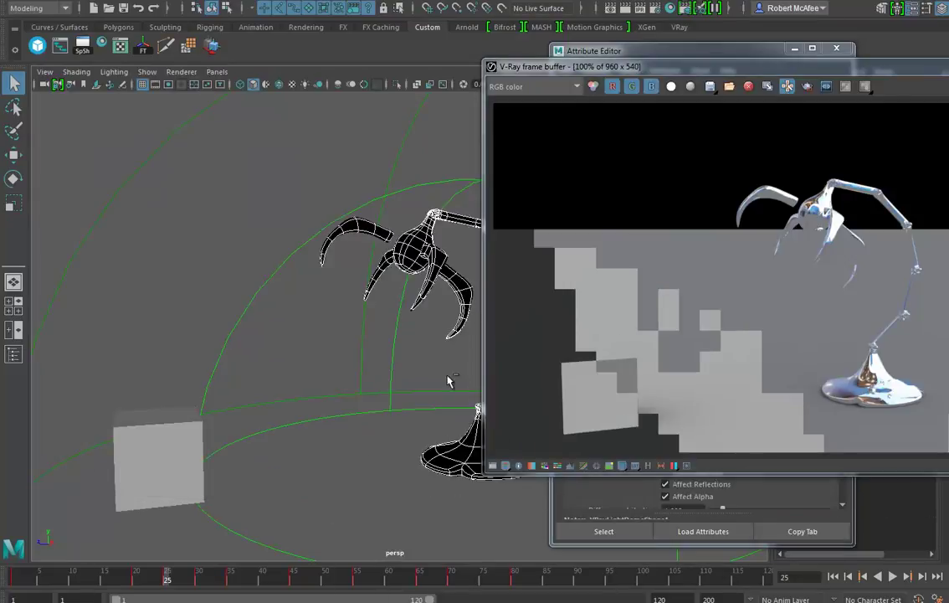
pyautogui.moveTo(452, 385); pyautogui.dragTo(484, 413)
pyautogui.press('w')
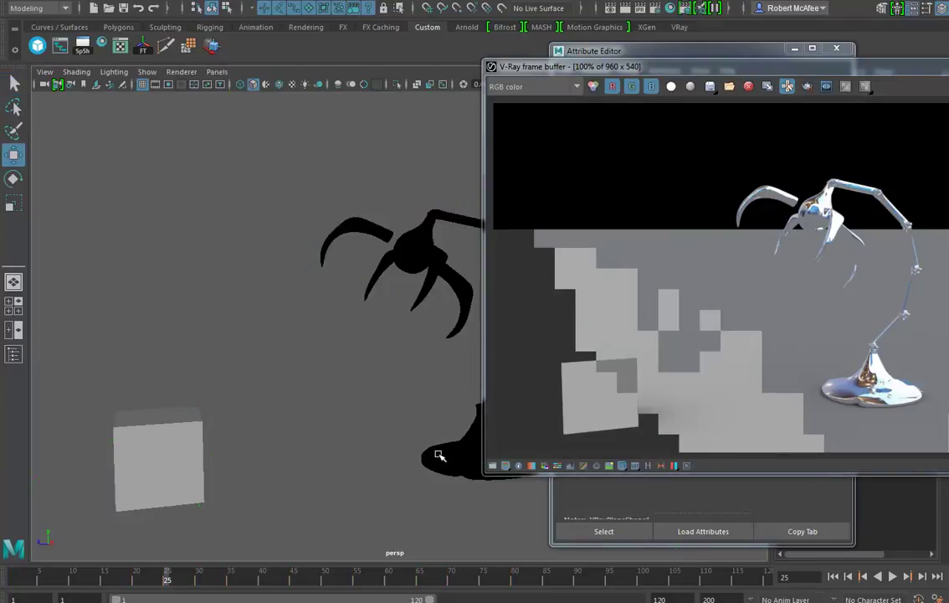
pyautogui.moveTo(413, 463); pyautogui.dragTo(452, 435)
pyautogui.press('r')
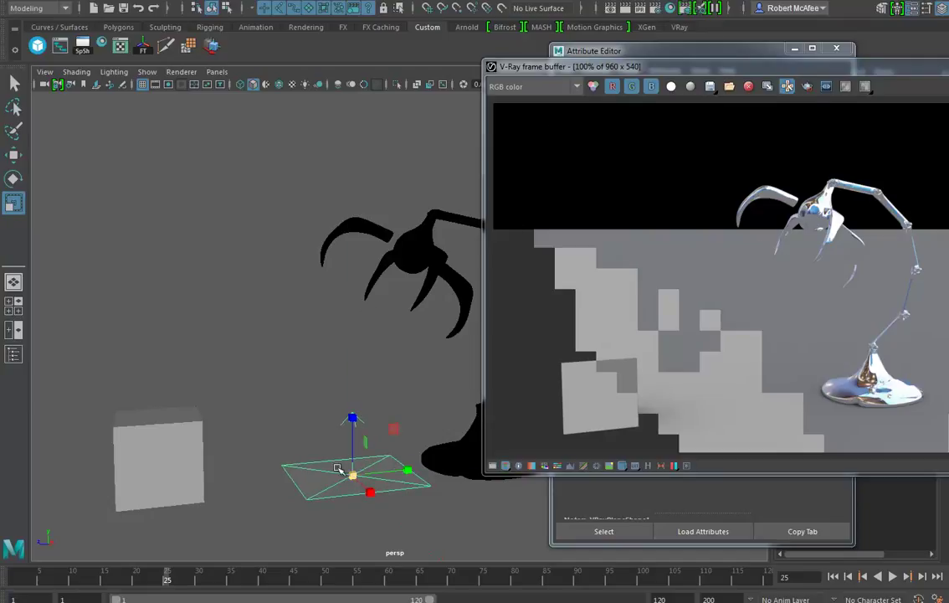
# Step: Open the V-Ray Render Settings and look through the Overrides, VRay and Settings tabs
pyautogui.click(644, 8)
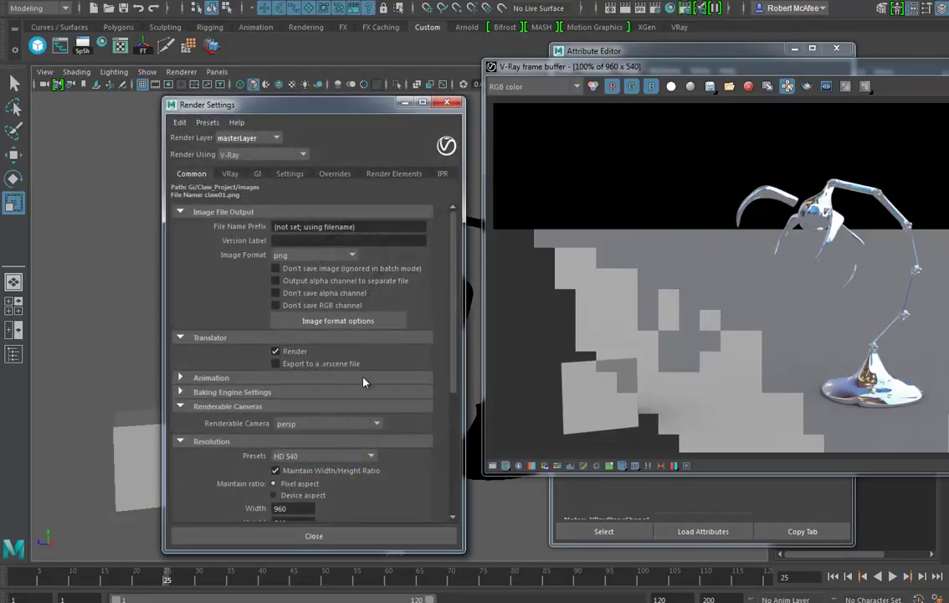
pyautogui.click(336, 174)
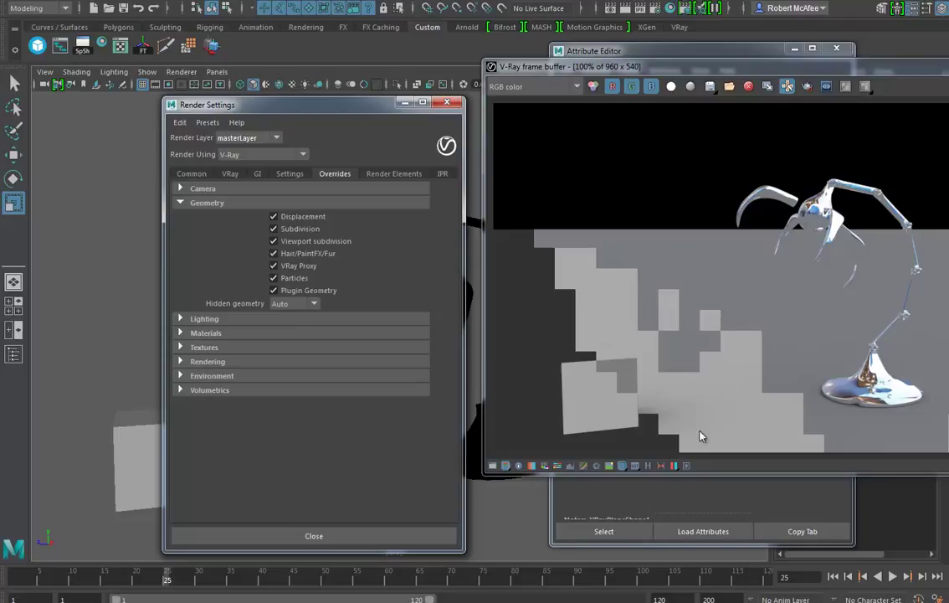
pyautogui.click(231, 174)
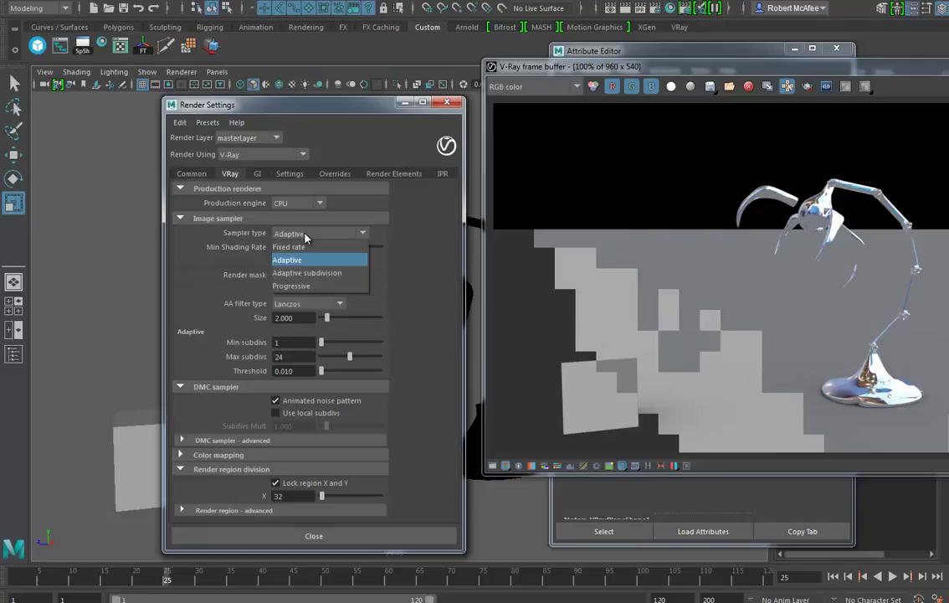
pyautogui.doubleClick(283, 497)
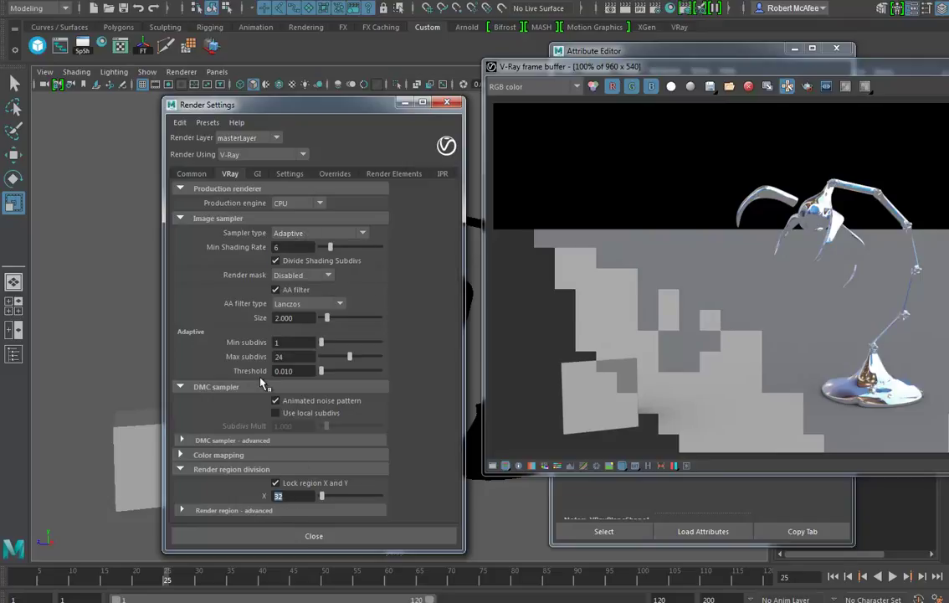
pyautogui.click(290, 174)
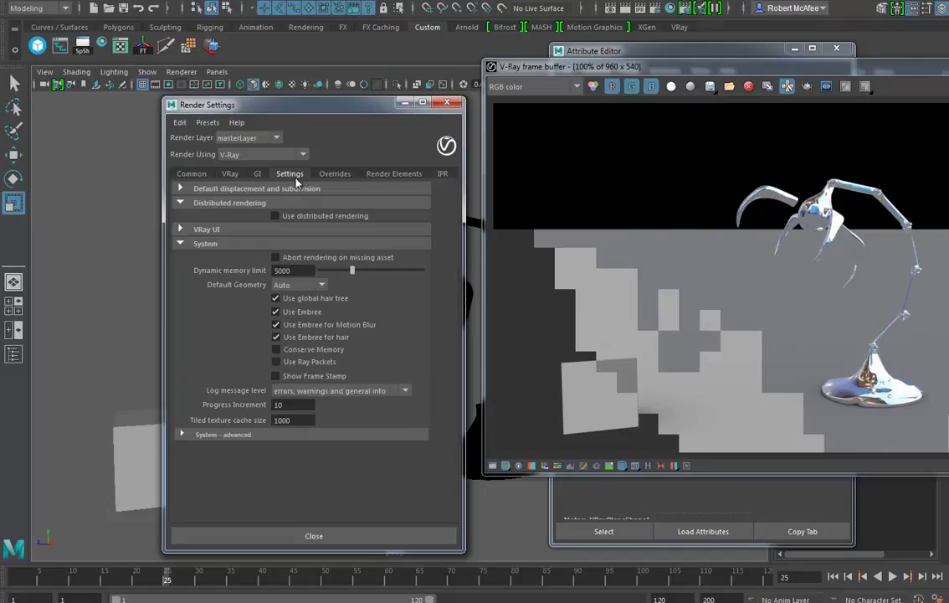
# Step: Turn on Override Environment in the Overrides tab's Environment section
pyautogui.click(333, 175)
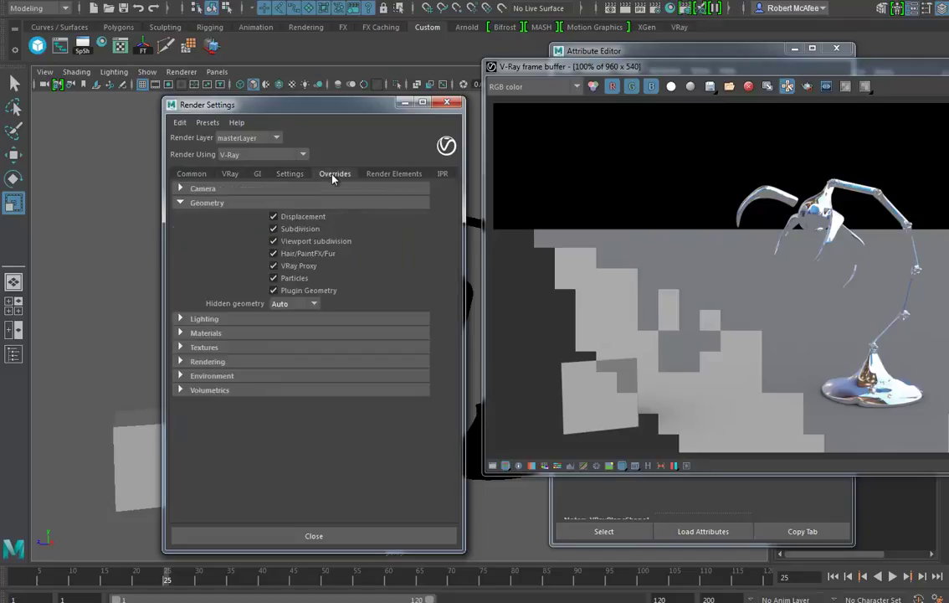
pyautogui.click(184, 379)
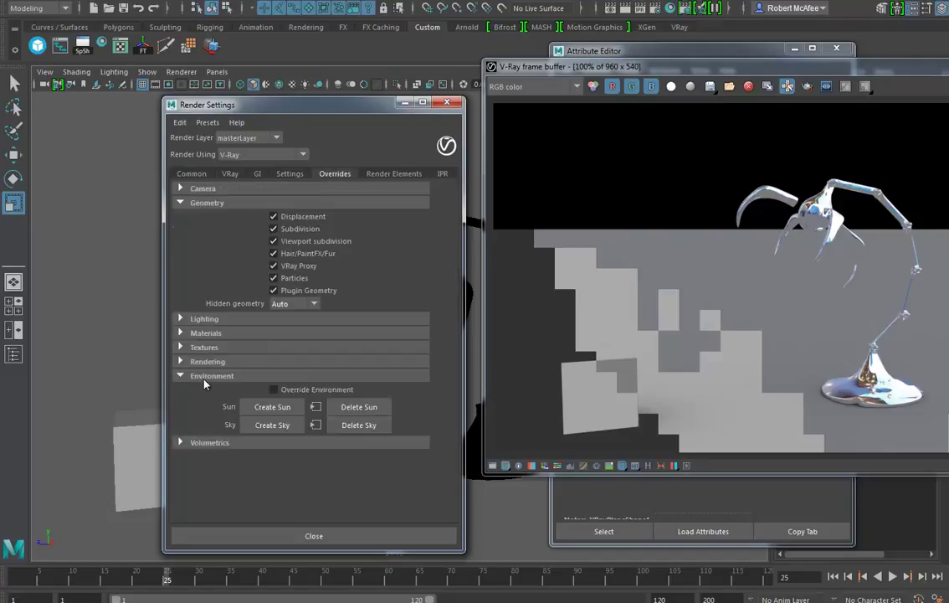
pyautogui.click(275, 390)
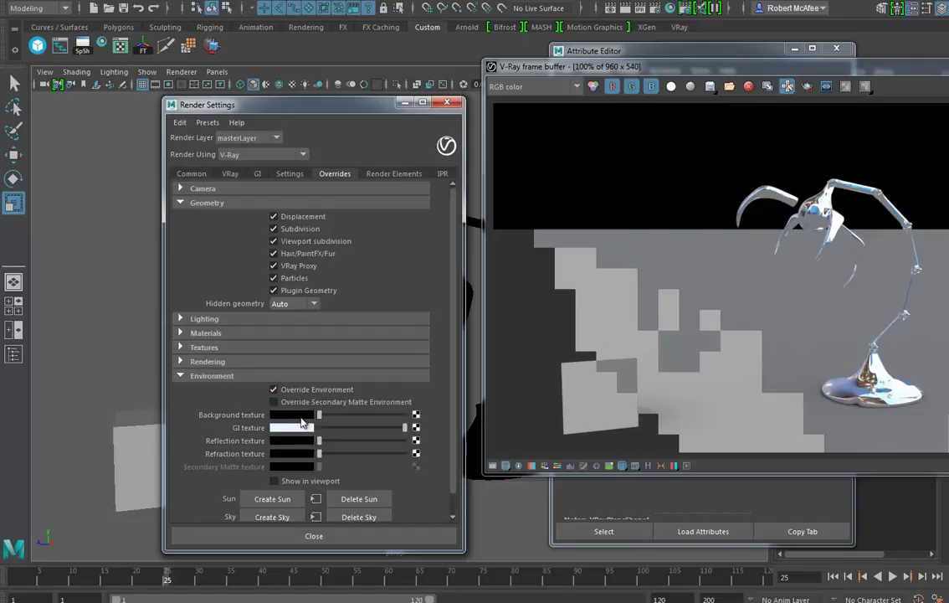
# Step: Set the override background colour to a pale green
pyautogui.click(295, 417)
pyautogui.click(294, 417)
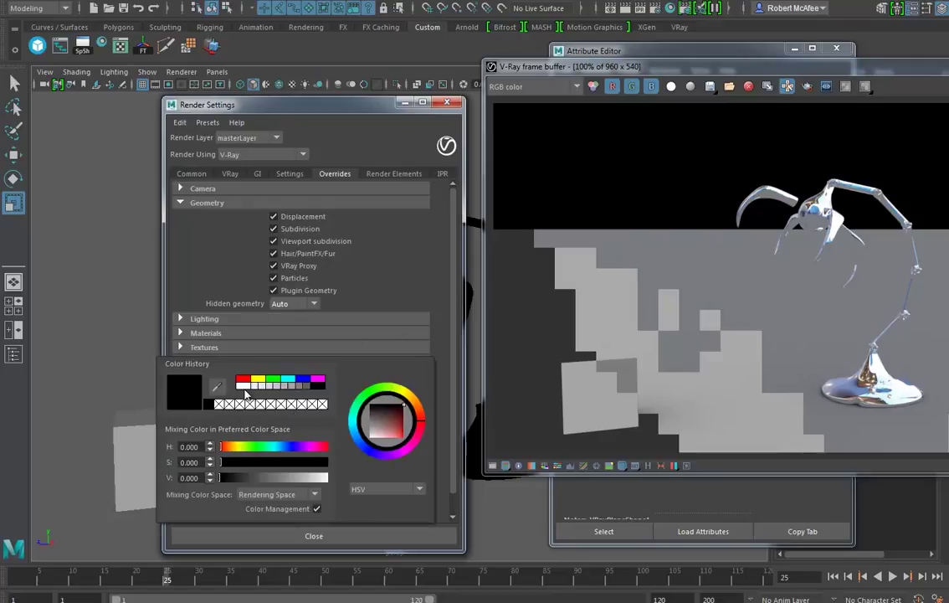
pyautogui.click(244, 386)
pyautogui.moveTo(391, 436); pyautogui.dragTo(377, 433)
pyautogui.moveTo(412, 399)
pyautogui.mouseDown()
pyautogui.moveTo(392, 387)
pyautogui.moveTo(372, 400)
pyautogui.moveTo(382, 399)
pyautogui.mouseUp()
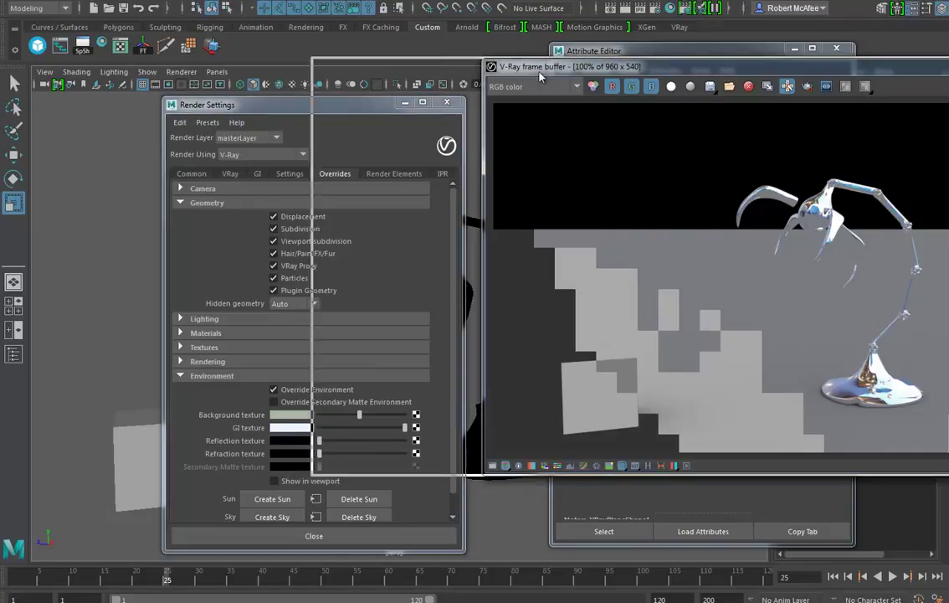
pyautogui.moveTo(720, 81); pyautogui.dragTo(526, 82)
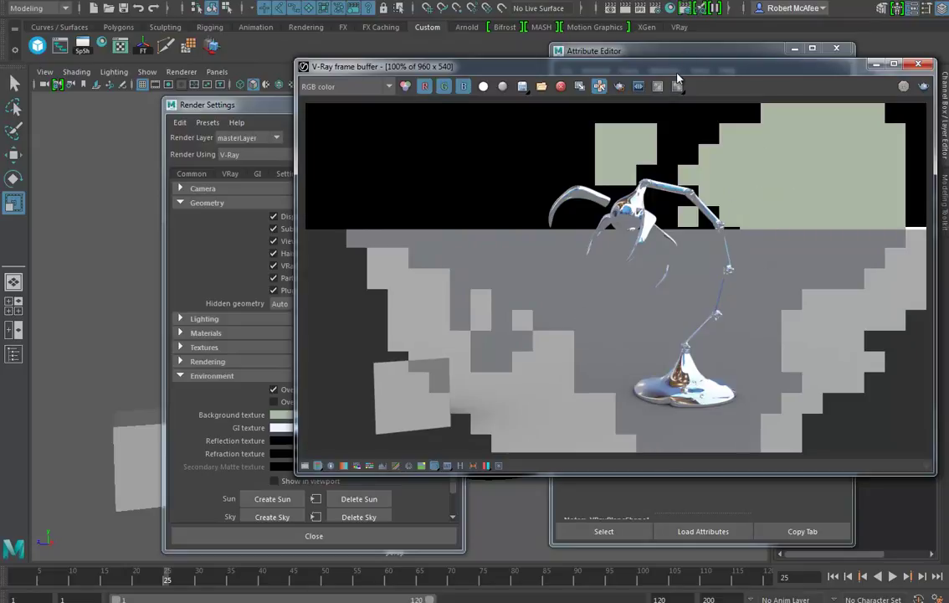
# Step: Assign a new VRay Mtl Wrapper material to the ground plane
pyautogui.moveTo(600, 65); pyautogui.dragTo(859, 136)
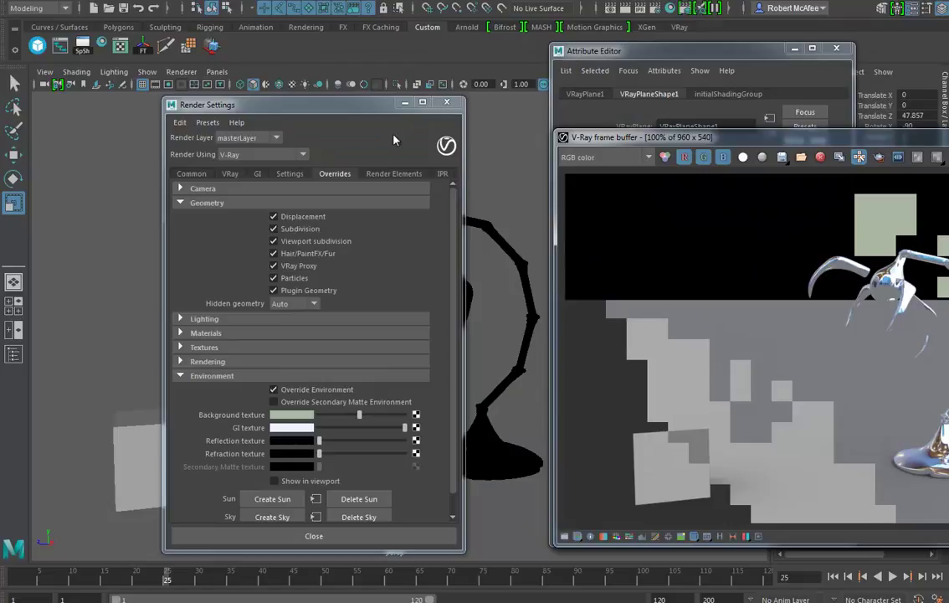
pyautogui.moveTo(342, 112); pyautogui.dragTo(648, 60)
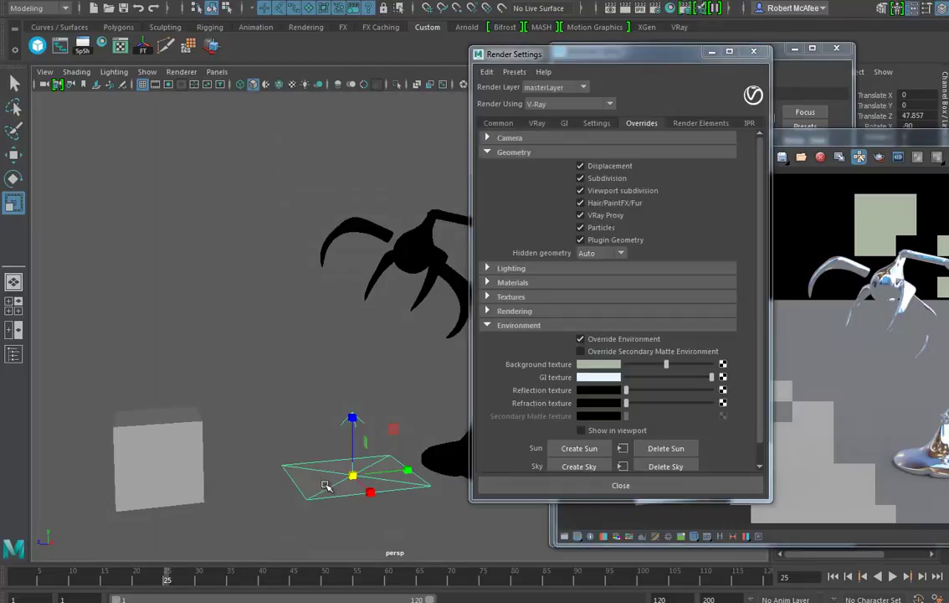
pyautogui.rightClick(327, 478)
pyautogui.click(373, 599)
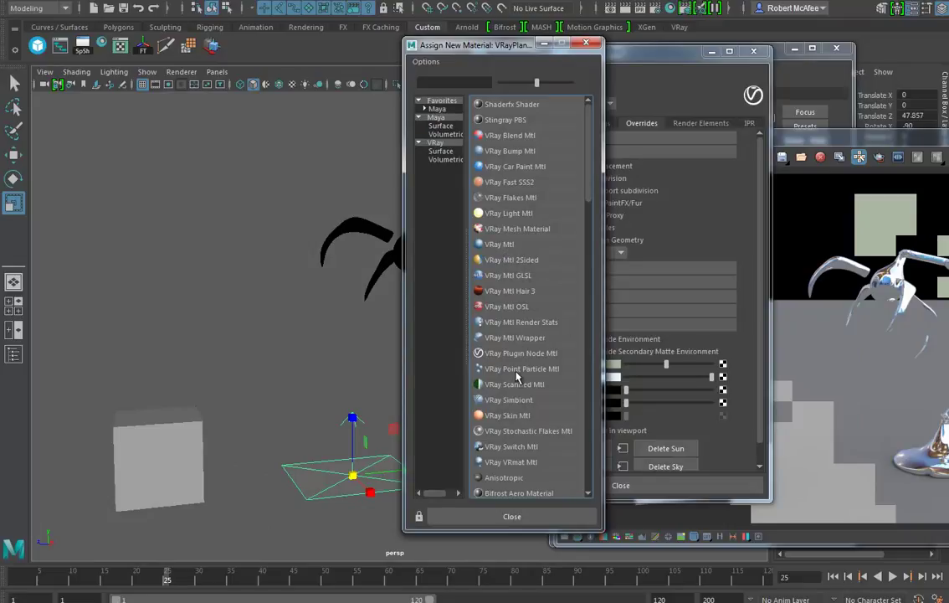
pyautogui.click(517, 339)
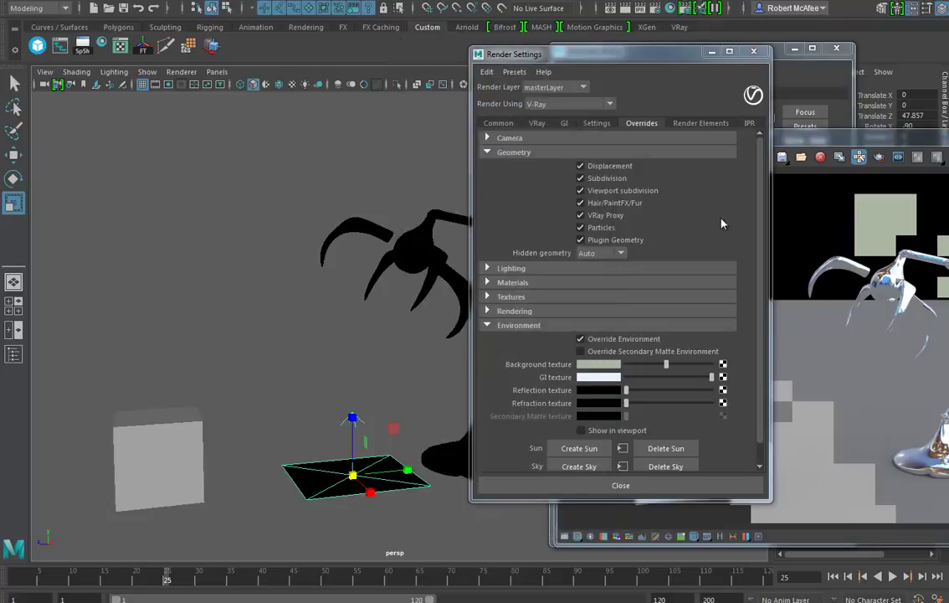
# Step: Give the wrapper a VRayMtl base material, enable Matte Surface and set Alpha Contribution to -1
pyautogui.click(793, 60)
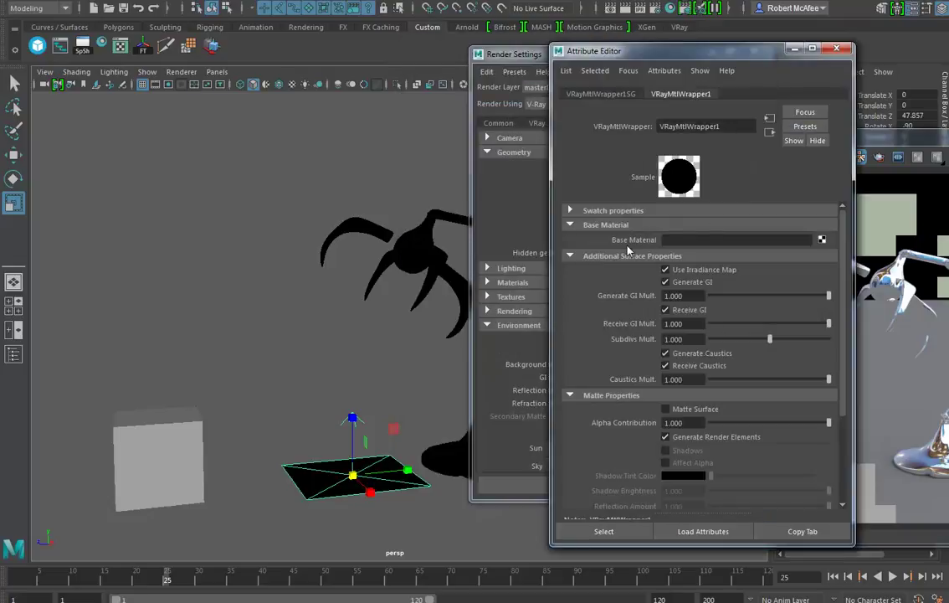
pyautogui.click(823, 241)
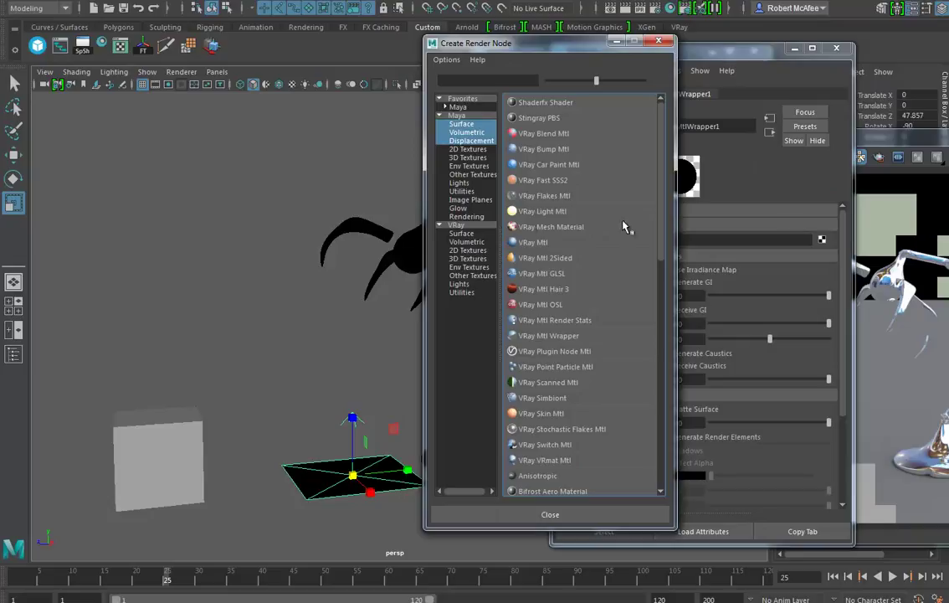
pyautogui.click(535, 245)
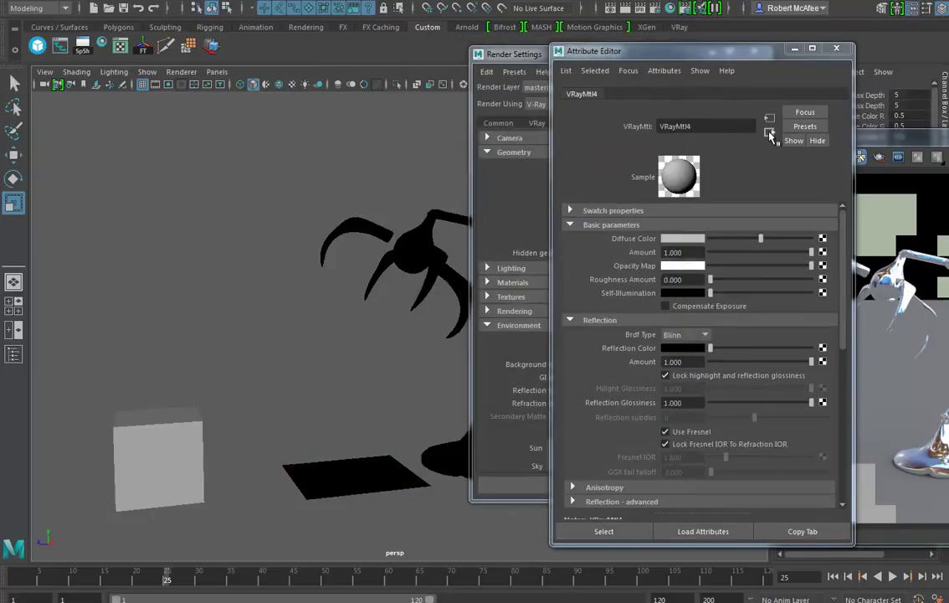
pyautogui.click(770, 129)
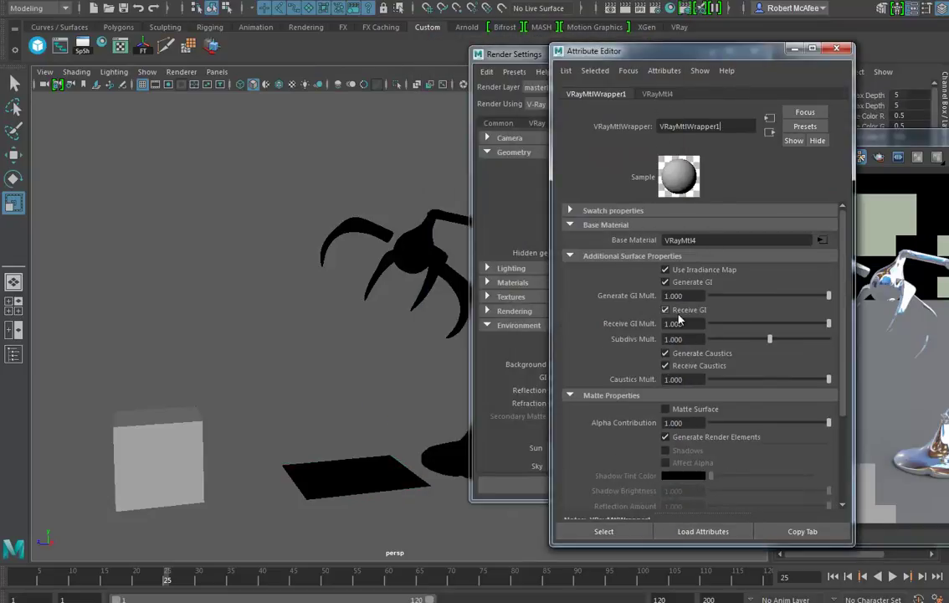
pyautogui.click(666, 410)
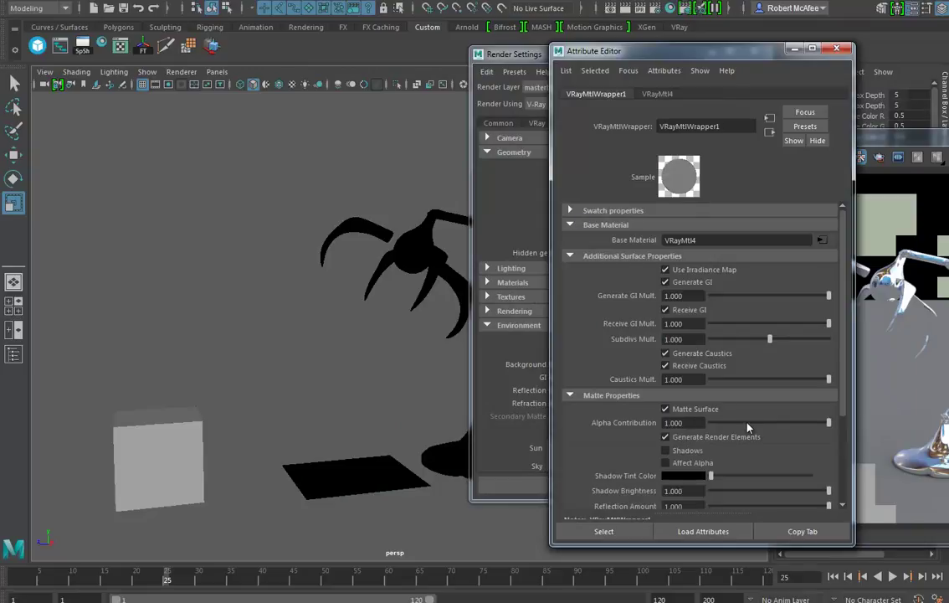
pyautogui.moveTo(748, 424); pyautogui.dragTo(640, 441)
pyautogui.moveTo(908, 134); pyautogui.dragTo(473, 117)
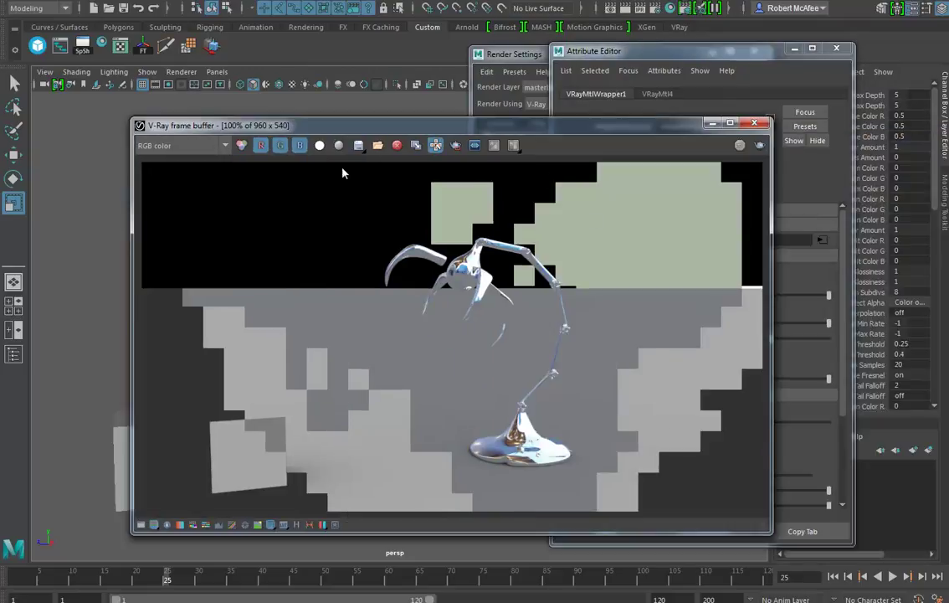
# Step: Render the frame in V-Ray, showing the chrome lamp and cube on pale green with only shadows on the plane
pyautogui.click(759, 146)
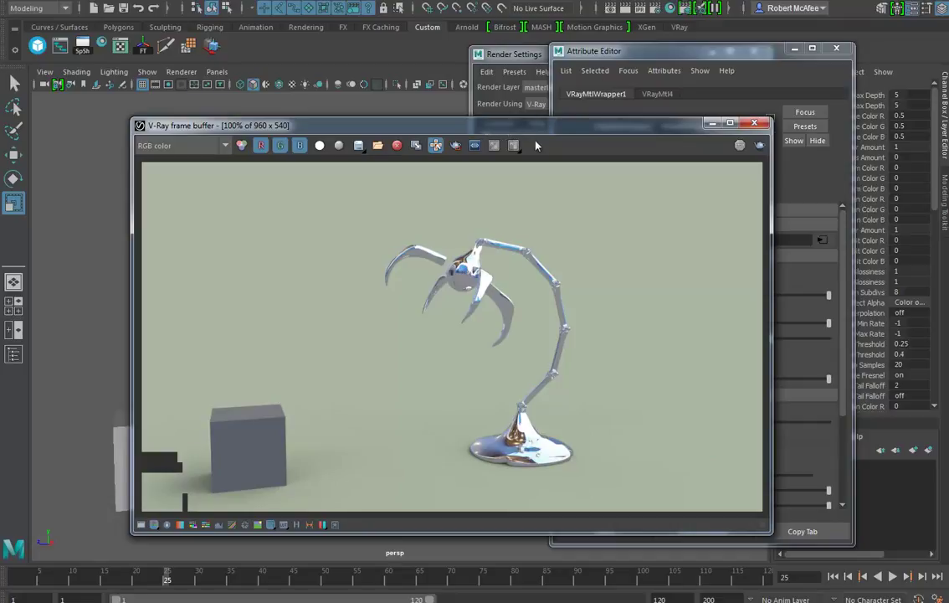
pyautogui.moveTo(534, 144); pyautogui.dragTo(692, 148)
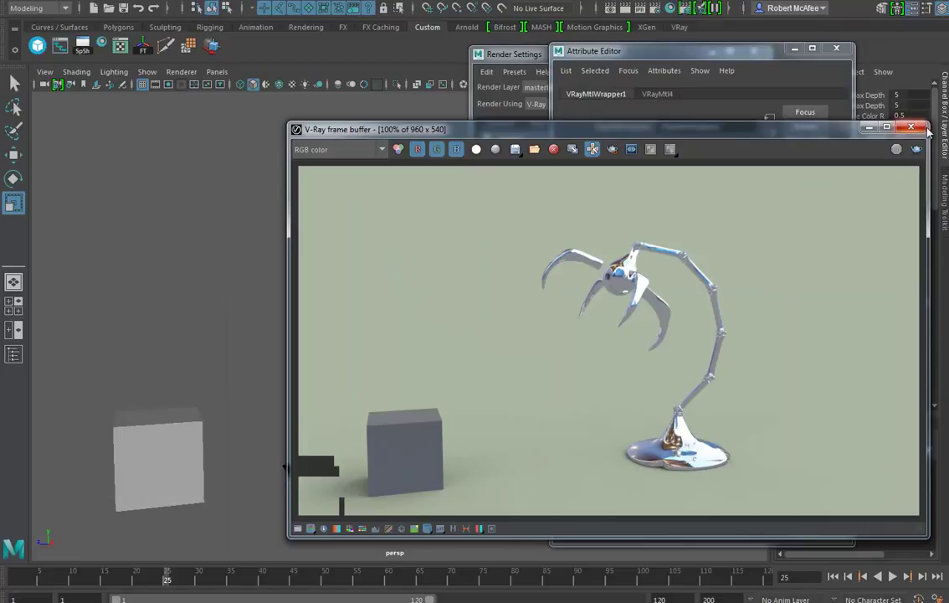
# Step: Add a V-Ray Rect Light to the scene and close the render settings
pyautogui.click(912, 127)
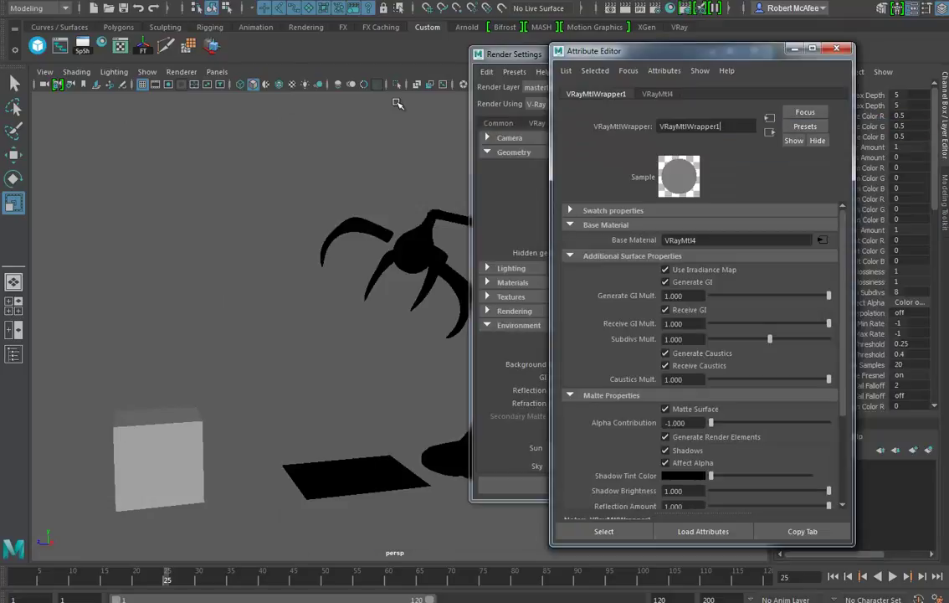
pyautogui.click(52, 2)
pyautogui.moveTo(193, 64)
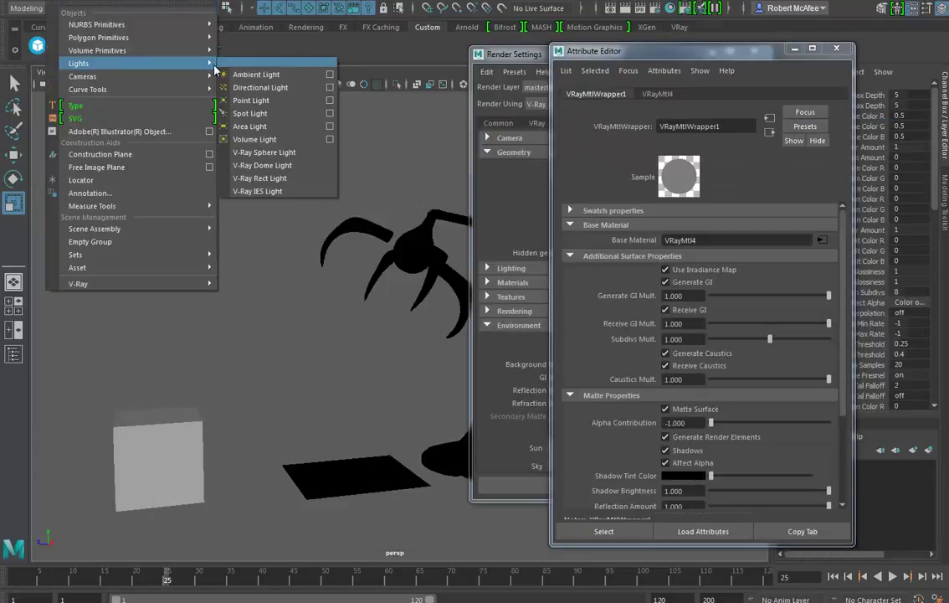
pyautogui.click(275, 182)
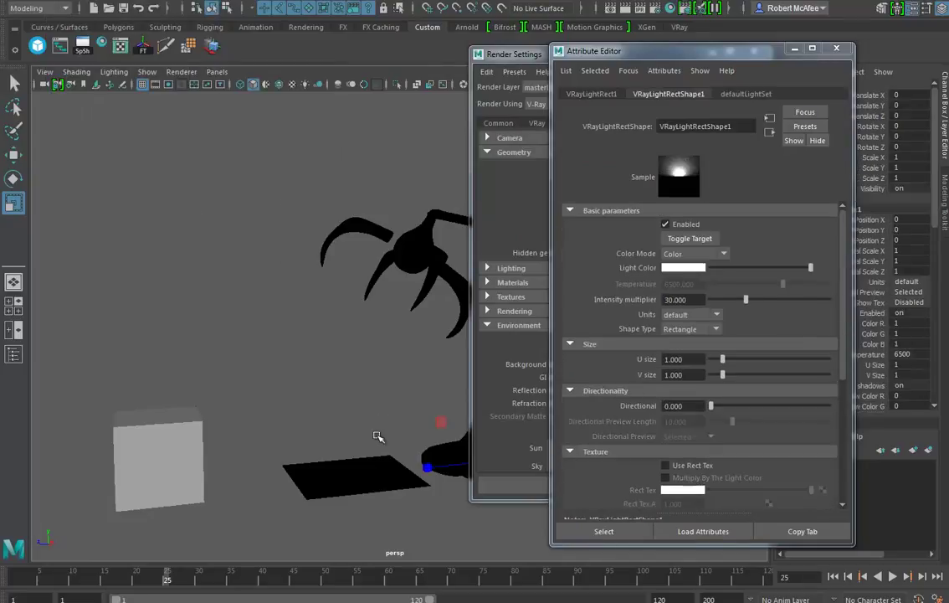
pyautogui.moveTo(527, 55); pyautogui.dragTo(640, 98)
pyautogui.click(868, 95)
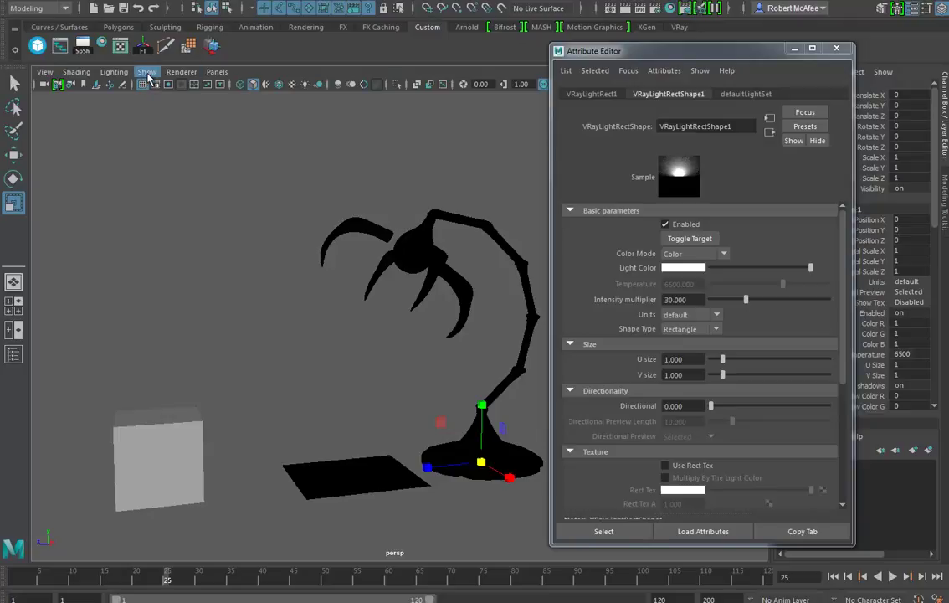
# Step: Aim the rect light down at the lamp through the light's view, then set its U and V size to 10
pyautogui.click(217, 72)
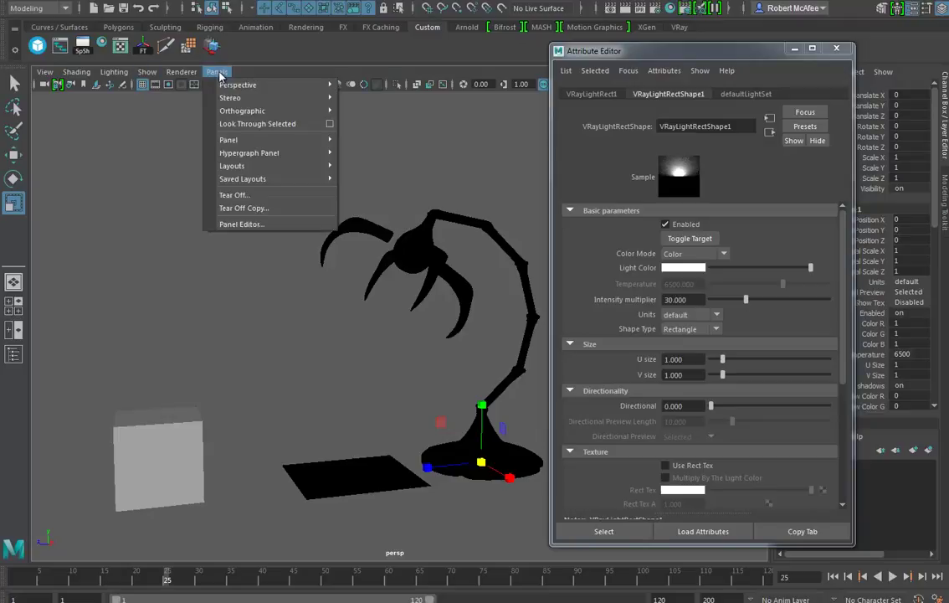
pyautogui.click(257, 124)
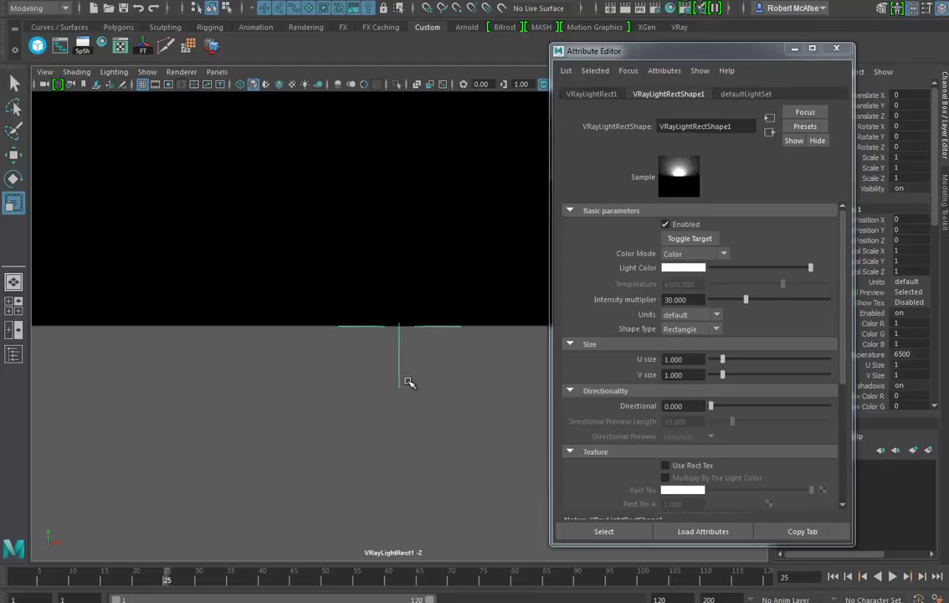
pyautogui.keyDown('alt'); pyautogui.moveTo(163, 394); pyautogui.dragTo(324, 342); pyautogui.keyUp('alt')
pyautogui.keyDown('alt'); pyautogui.moveTo(324, 342); pyautogui.dragTo(306, 365, button='right'); pyautogui.keyUp('alt')
pyautogui.keyDown('alt'); pyautogui.moveTo(306, 364); pyautogui.dragTo(418, 373); pyautogui.keyUp('alt')
pyautogui.keyDown('alt'); pyautogui.moveTo(418, 372); pyautogui.dragTo(411, 380, button='middle'); pyautogui.keyUp('alt')
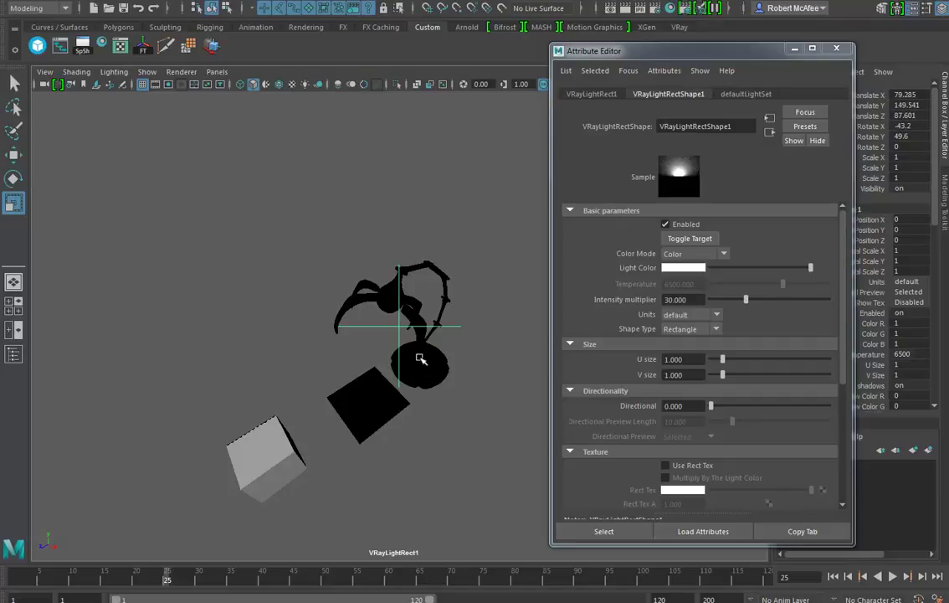
pyautogui.press('space')
pyautogui.moveTo(356, 332); pyautogui.dragTo(355, 299)
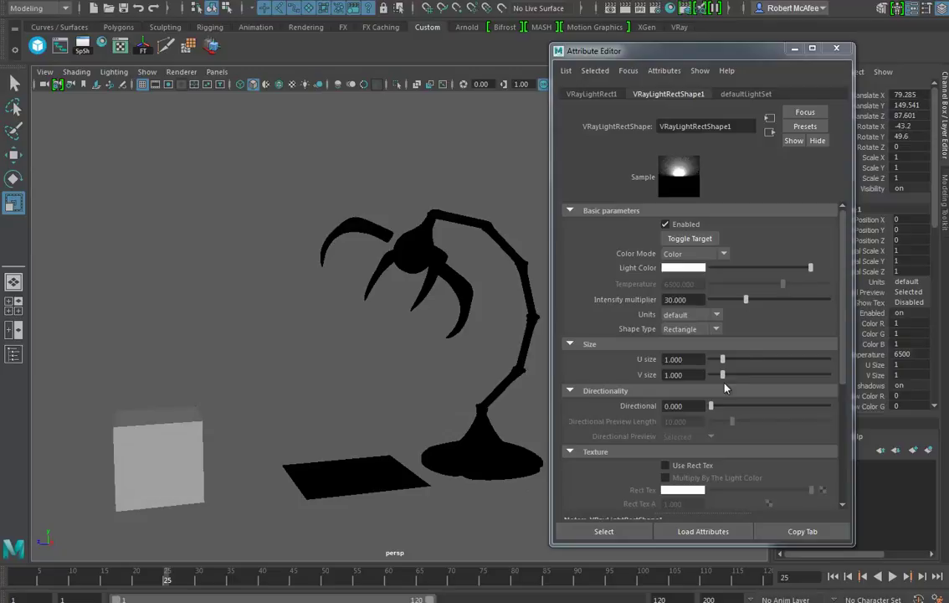
pyautogui.moveTo(722, 374); pyautogui.dragTo(867, 381)
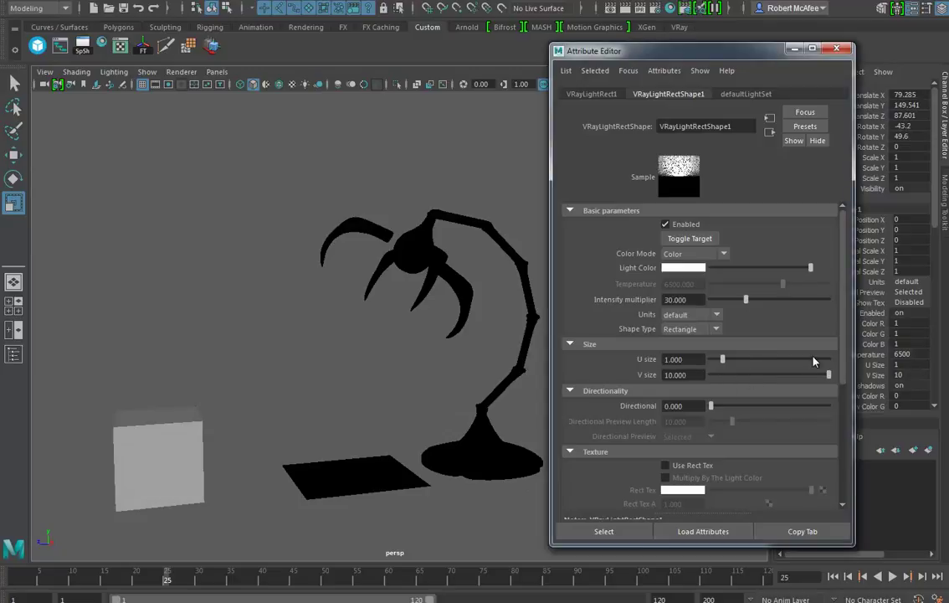
pyautogui.moveTo(813, 361); pyautogui.dragTo(863, 369)
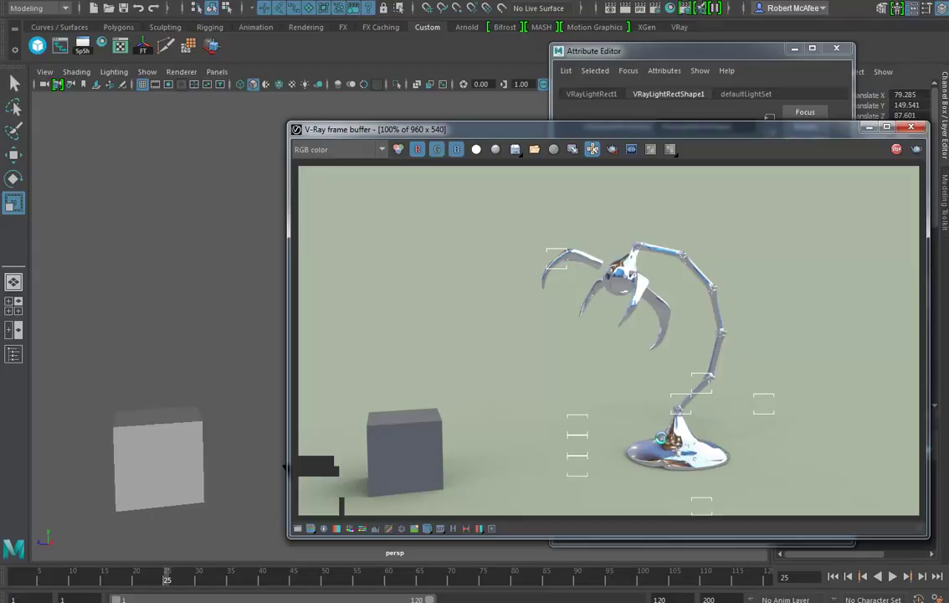
# Step: Re-render the lamp with the 10 by 10 rect light and reposition the frame buffer window
pyautogui.moveTo(716, 132); pyautogui.dragTo(375, 122)
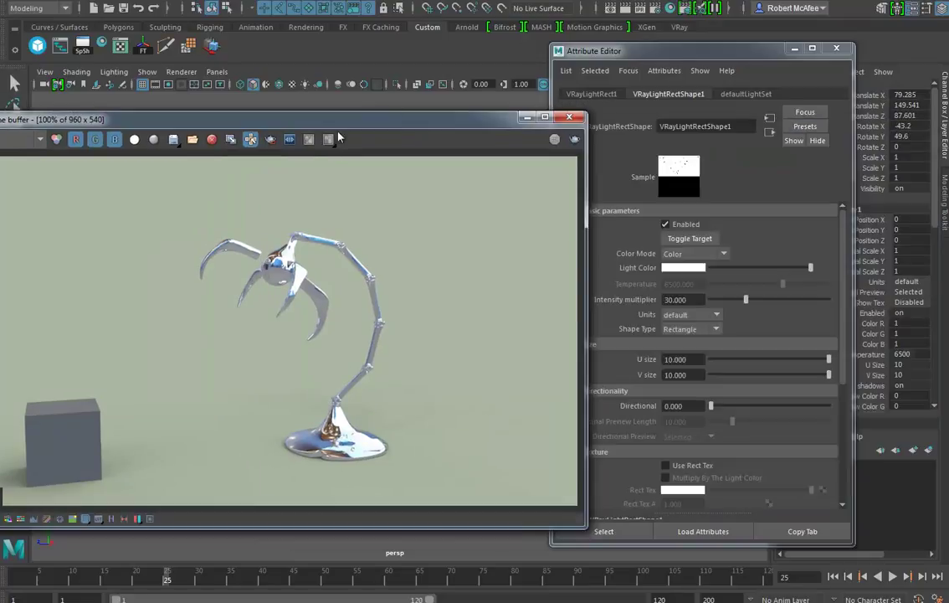
pyautogui.click(130, 58)
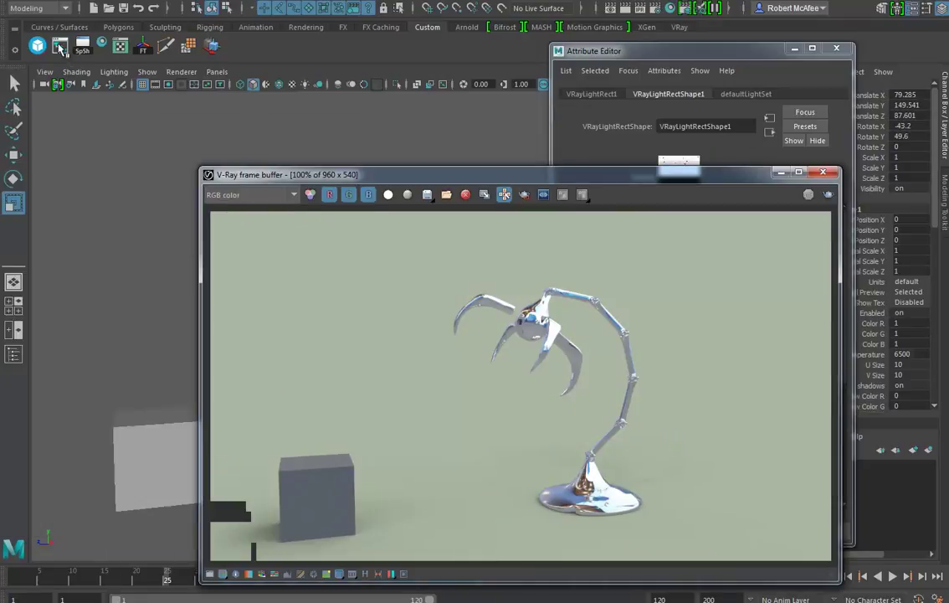
# Step: Select VRayLightDome1 in the Hypergraph Hierarchy and raise its intensity multiplier to 0.511
pyautogui.click(120, 44)
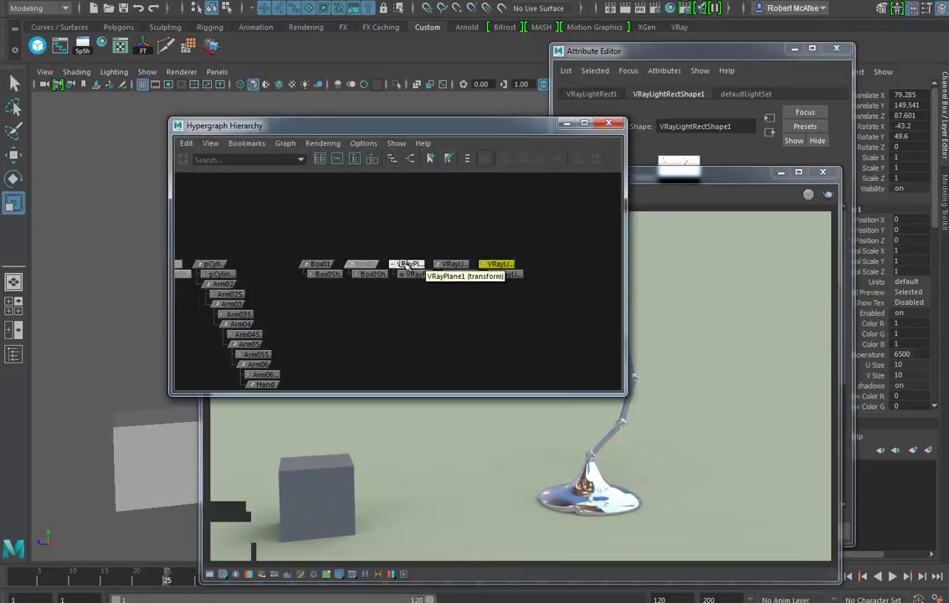
pyautogui.click(443, 266)
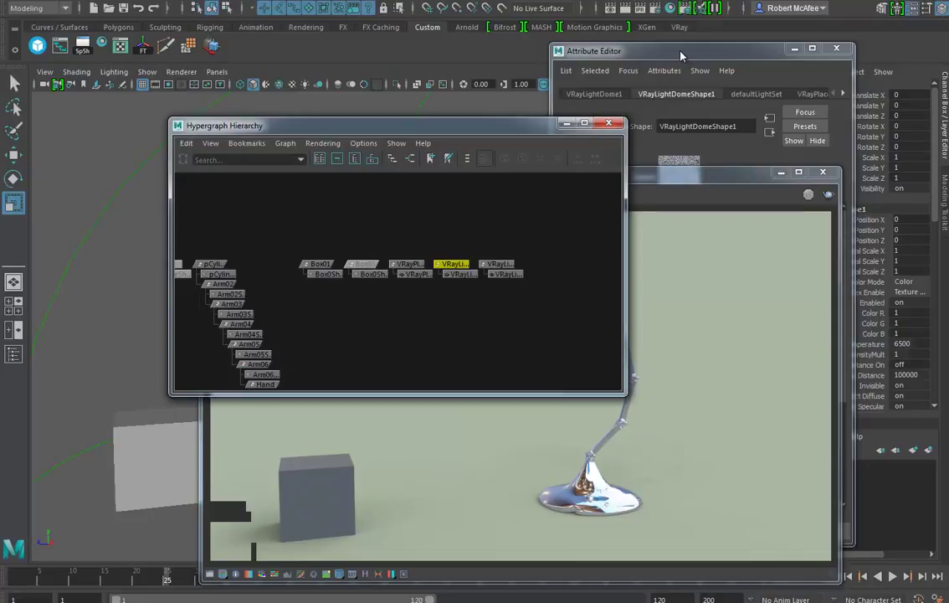
pyautogui.click(682, 55)
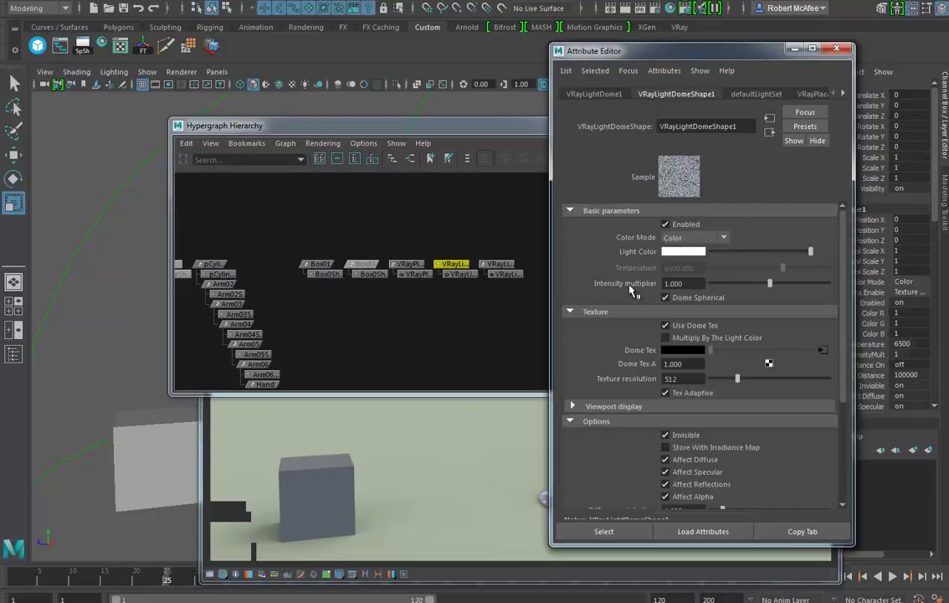
pyautogui.moveTo(739, 287); pyautogui.dragTo(744, 283)
pyautogui.click(483, 452)
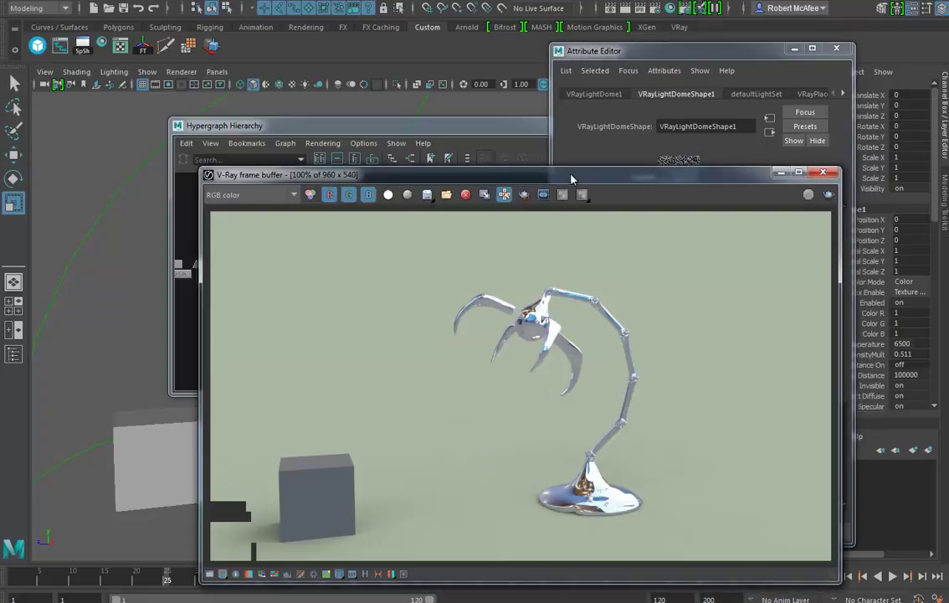
pyautogui.moveTo(571, 179); pyautogui.dragTo(450, 74)
# Step: Re-render with the adjusted dome light and show the lamp base pCylinder2 in the Attribute Editor
pyautogui.click(706, 89)
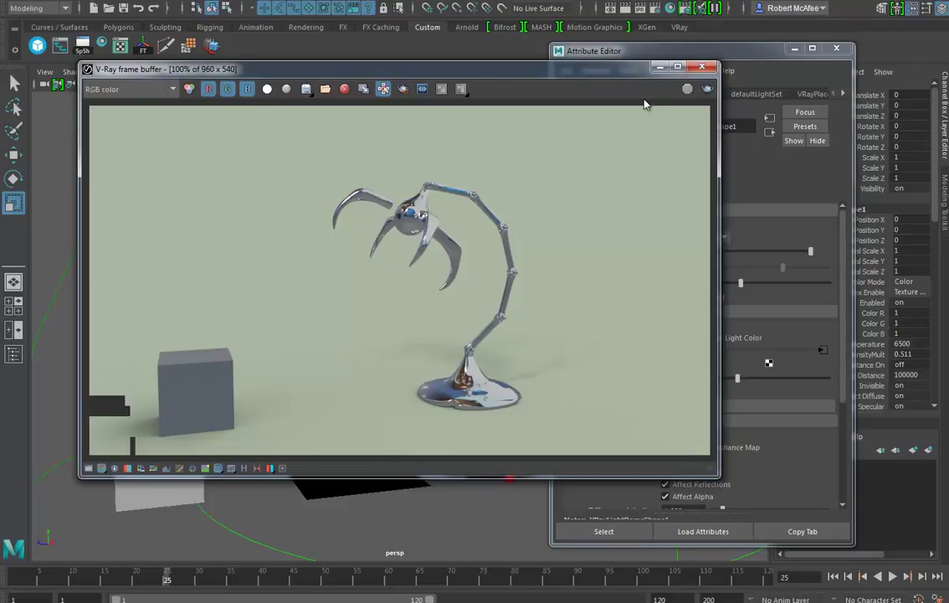
pyautogui.click(756, 60)
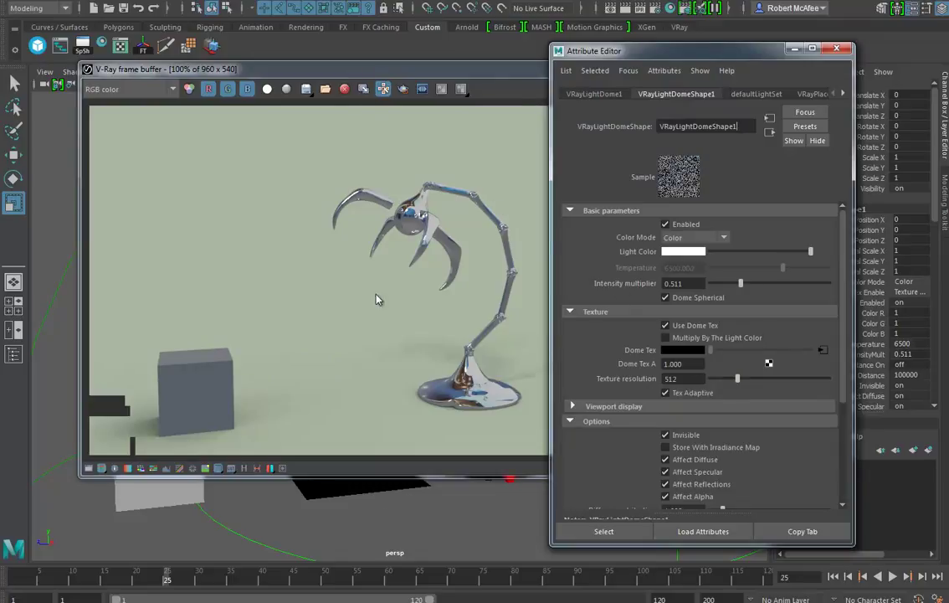
pyautogui.moveTo(417, 75); pyautogui.dragTo(411, 7)
pyautogui.click(733, 57)
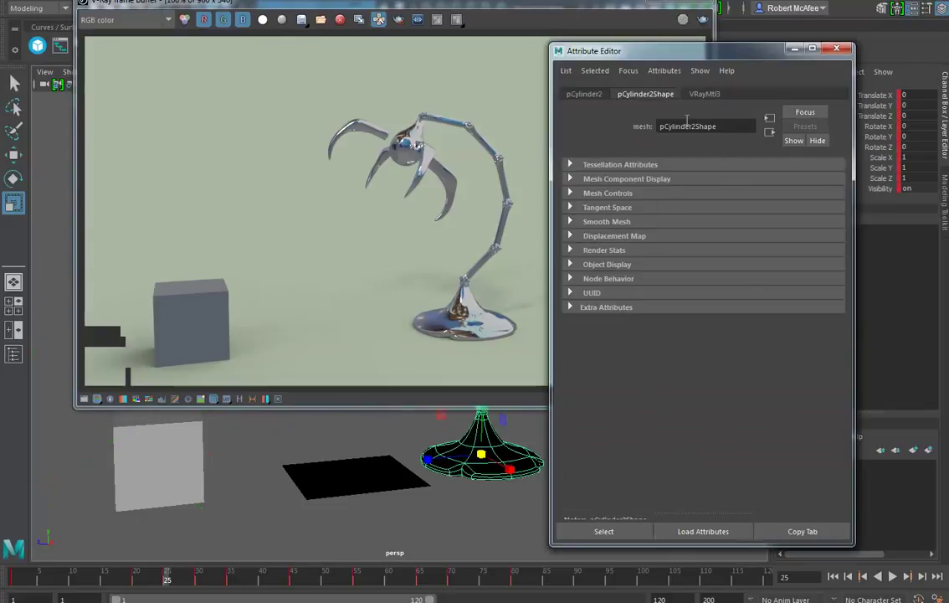
# Step: In VRayMtl3, unlock highlight glossiness and lower Hilight Glossiness to about 0.73
pyautogui.click(705, 94)
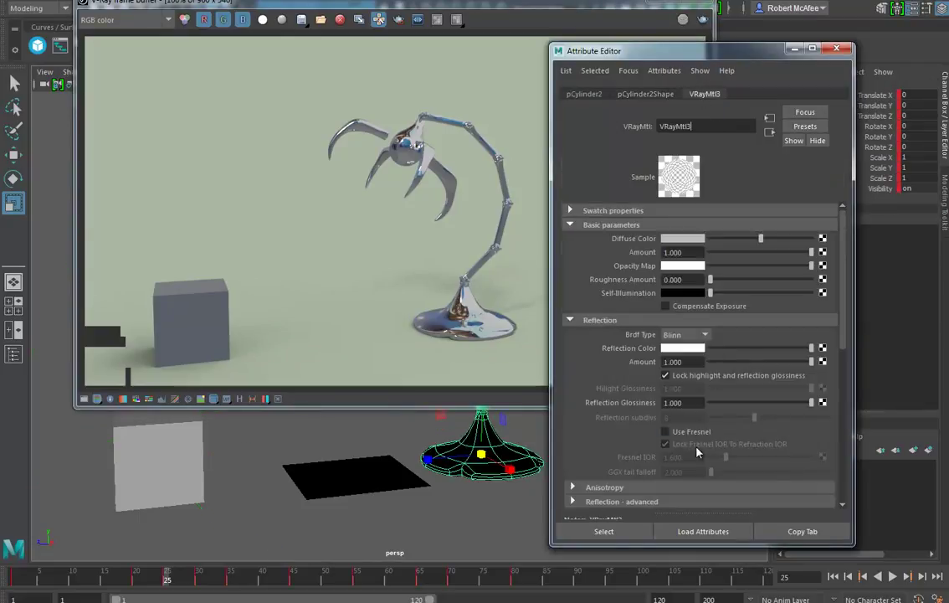
pyautogui.click(666, 375)
pyautogui.moveTo(798, 393); pyautogui.dragTo(783, 394)
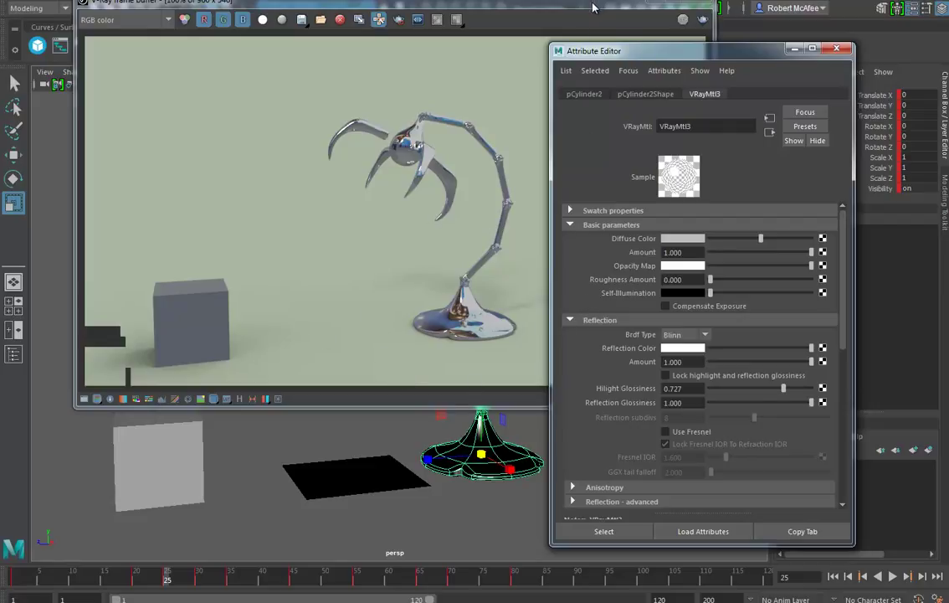
pyautogui.moveTo(591, 8); pyautogui.dragTo(655, 74)
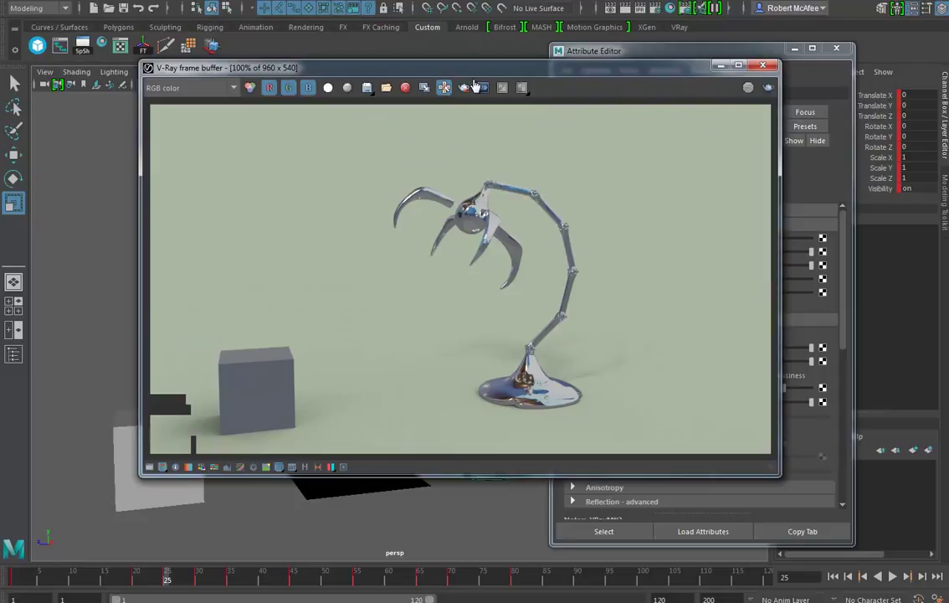
pyautogui.moveTo(469, 71); pyautogui.dragTo(630, 64)
# Step: Assign a new VRay Mtl to Box01
pyautogui.click(270, 129)
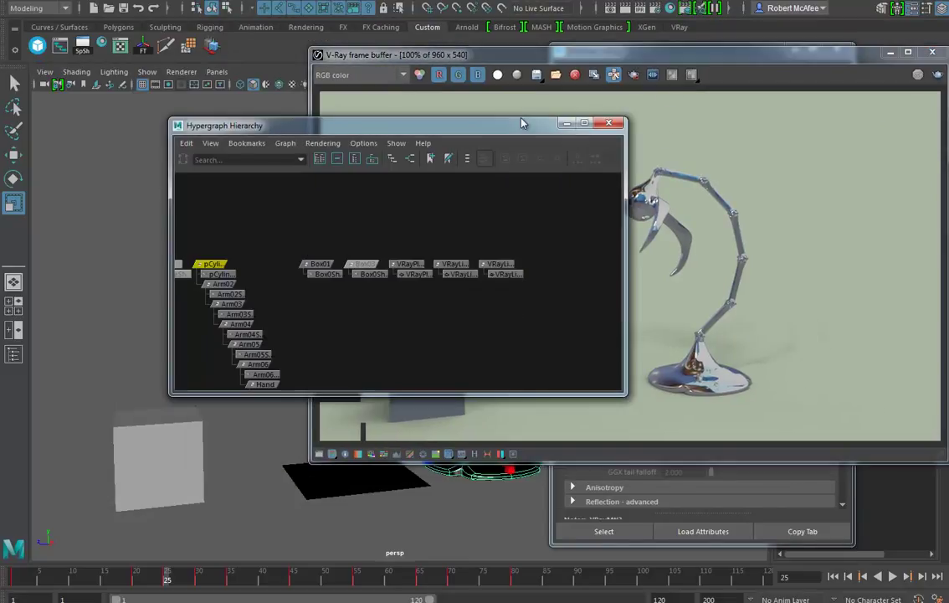
pyautogui.click(567, 125)
pyautogui.rightClick(172, 431)
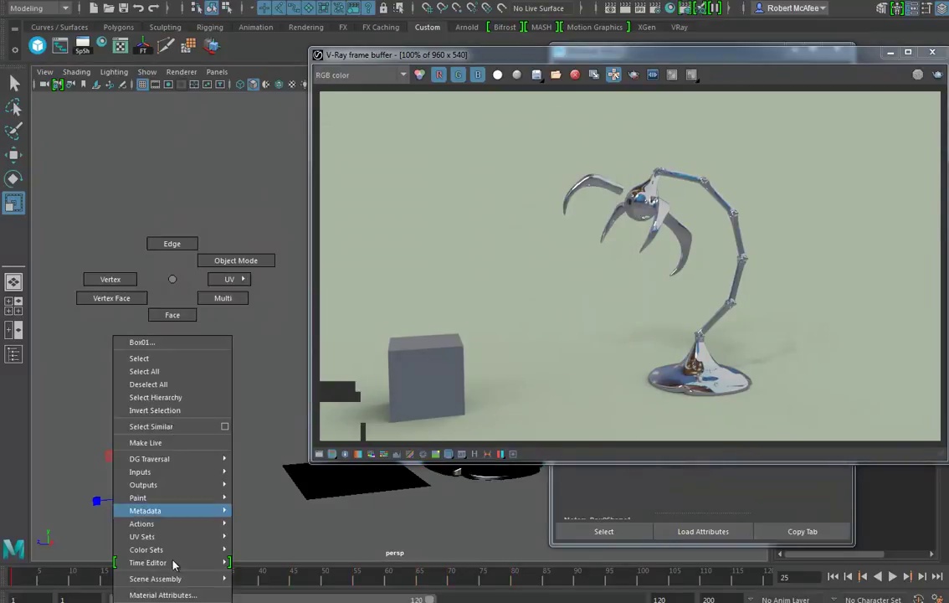
pyautogui.click(155, 601)
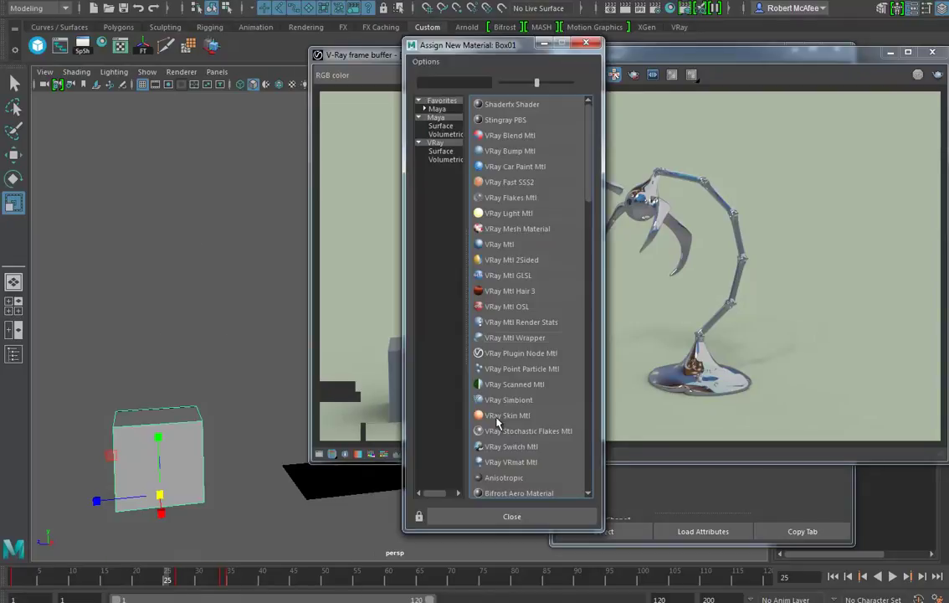
pyautogui.click(505, 245)
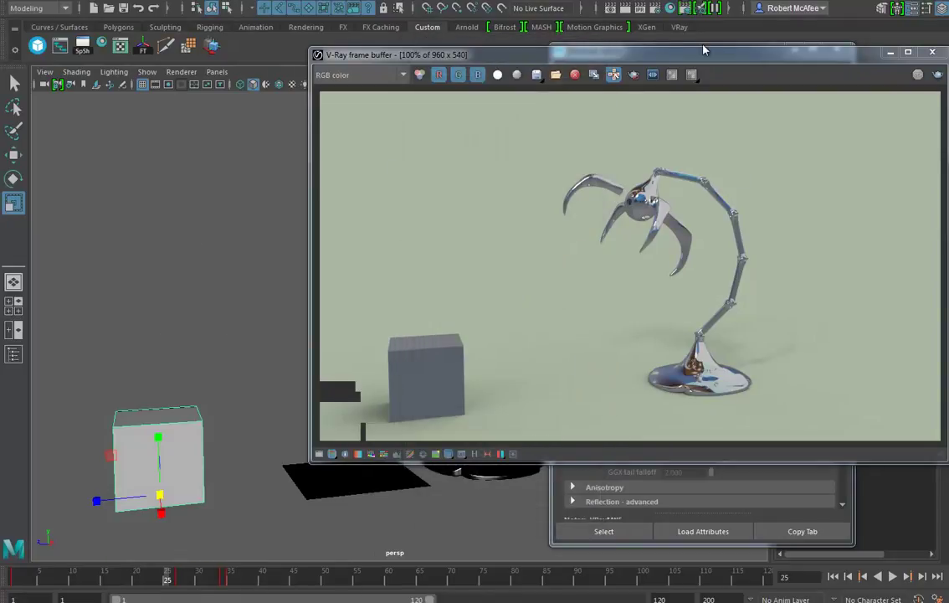
# Step: Set the box material VRayMtl5's diffuse colour to red
pyautogui.moveTo(707, 63); pyautogui.dragTo(669, 85)
pyautogui.click(667, 55)
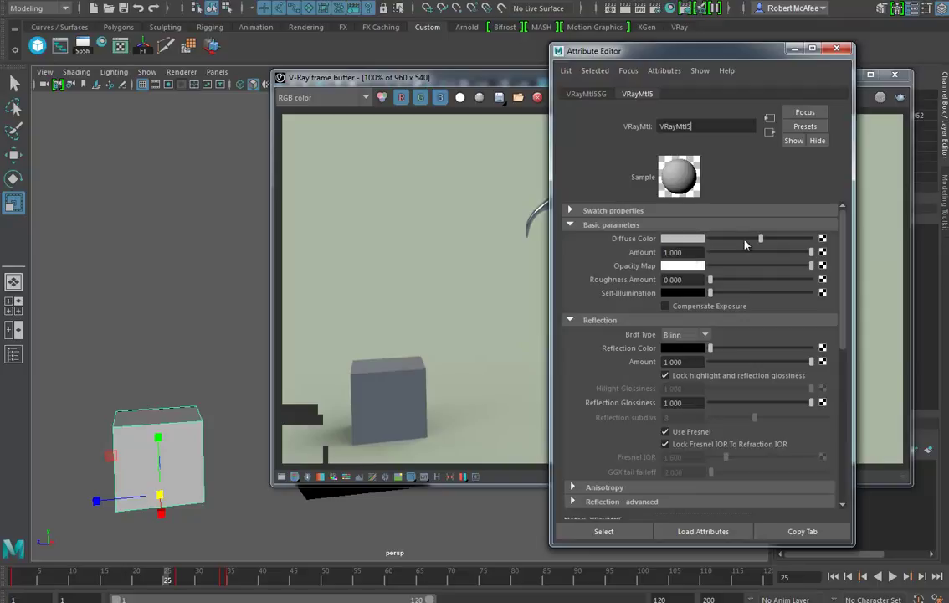
pyautogui.click(683, 239)
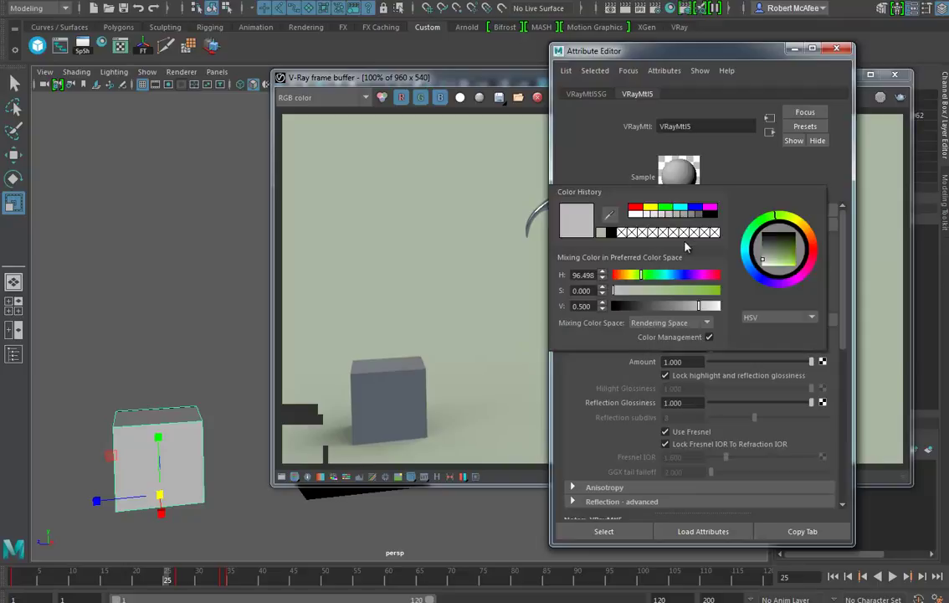
pyautogui.click(638, 209)
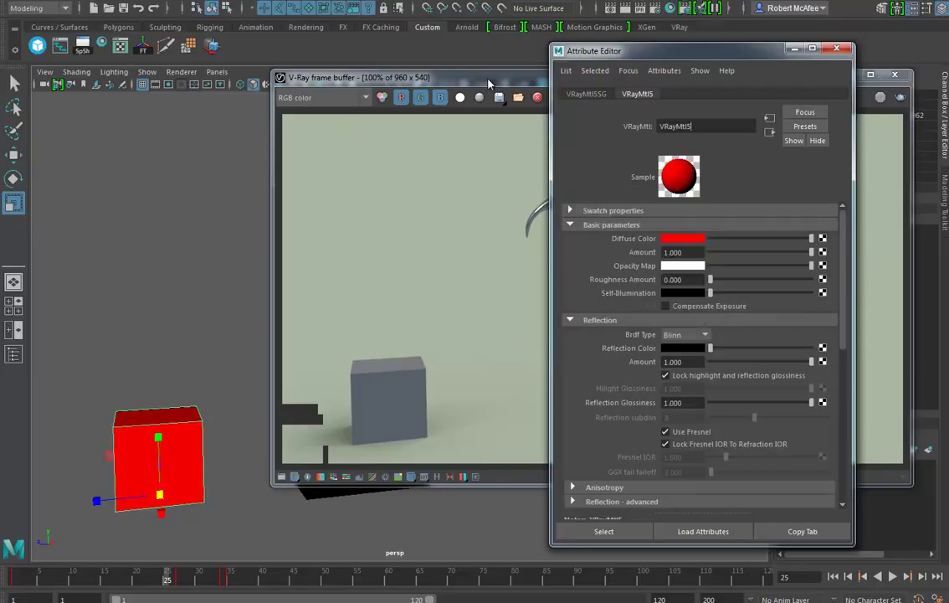
pyautogui.moveTo(490, 79); pyautogui.dragTo(726, 55)
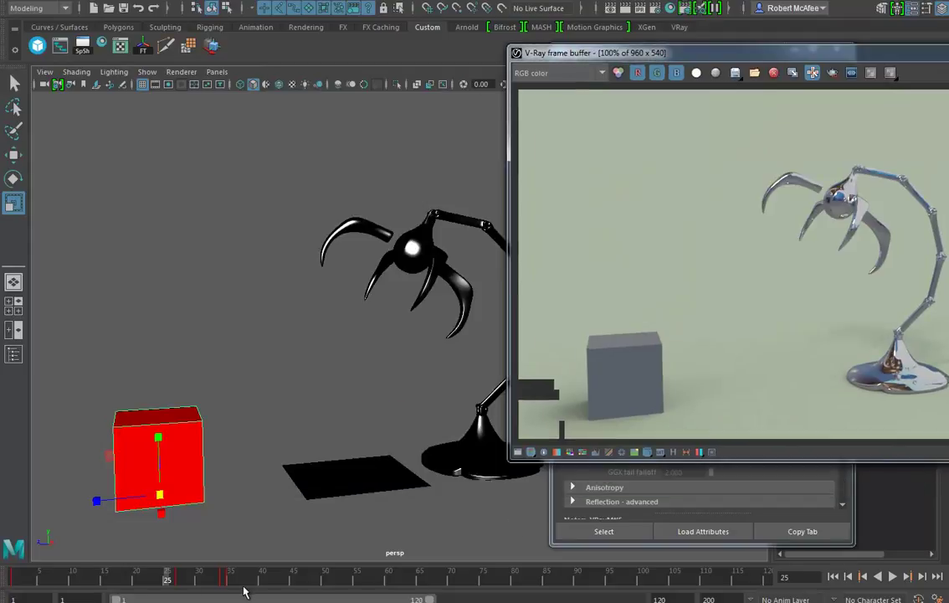
# Step: At frame 41, select the box held in the claw and give it the red VRay material
pyautogui.moveTo(170, 583); pyautogui.dragTo(268, 584)
pyautogui.click(356, 473)
pyautogui.click(369, 377)
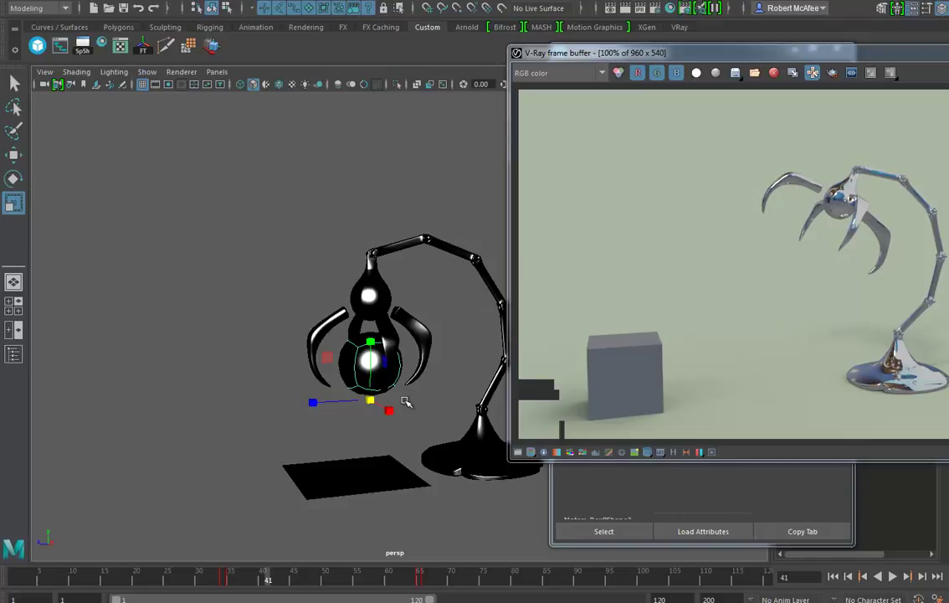
pyautogui.press('1')
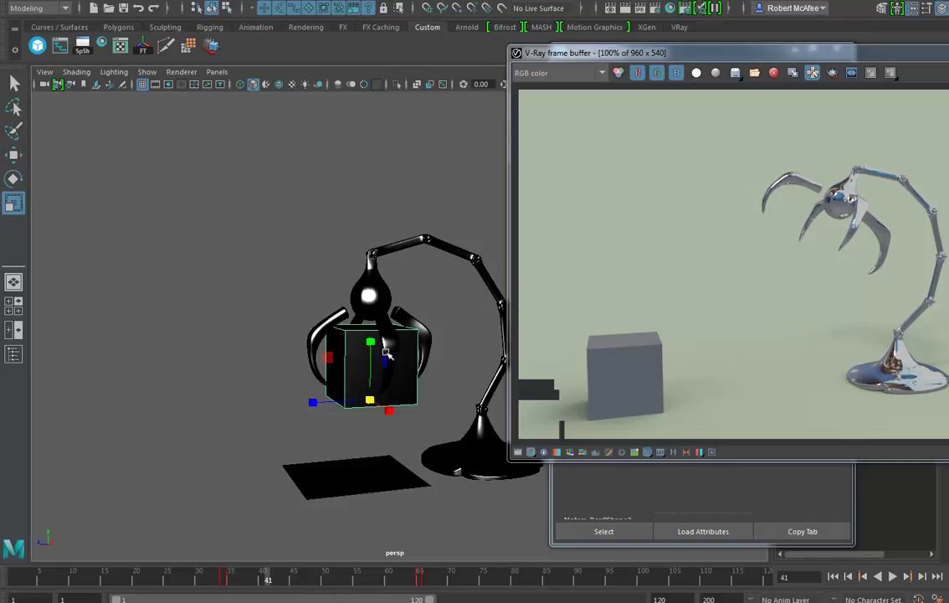
pyautogui.moveTo(315, 326)
pyautogui.mouseDown(button='right')
pyautogui.moveTo(335, 602)
pyautogui.moveTo(448, 598)
pyautogui.mouseUp(button='right')
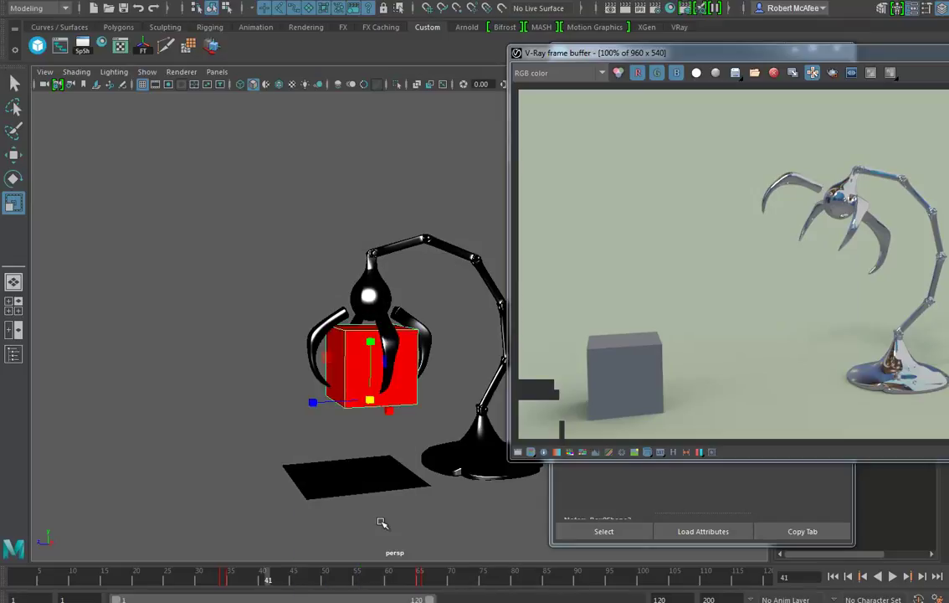
# Step: Advance to frame 70, confirm the box's red material, and play the animation
pyautogui.moveTo(371, 581); pyautogui.dragTo(451, 579)
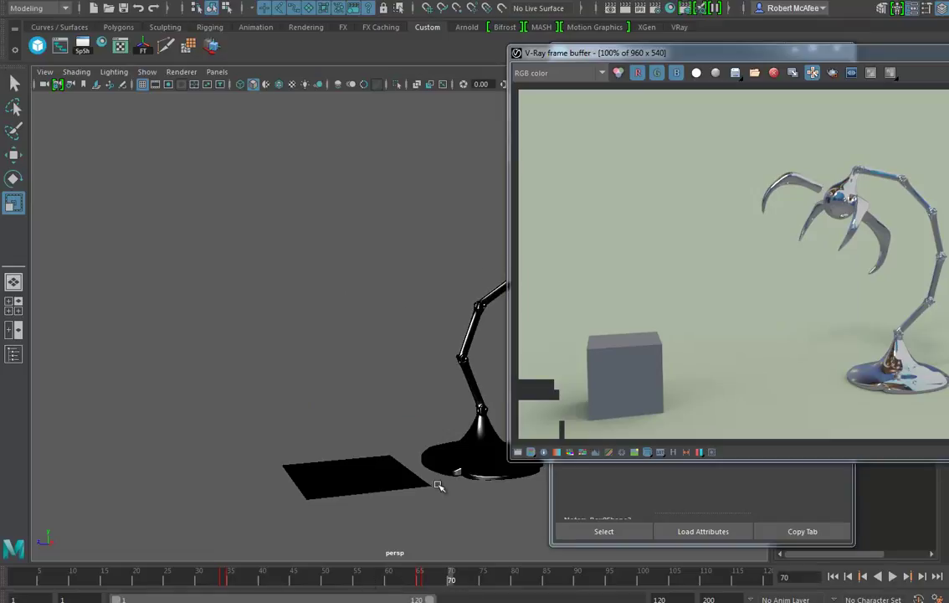
pyautogui.keyDown('alt'); pyautogui.moveTo(448, 452); pyautogui.dragTo(182, 435, button='middle'); pyautogui.keyUp('alt')
pyautogui.click(428, 390)
pyautogui.moveTo(439, 393)
pyautogui.mouseDown(button='right')
pyautogui.moveTo(423, 578)
pyautogui.moveTo(528, 559)
pyautogui.mouseUp(button='right')
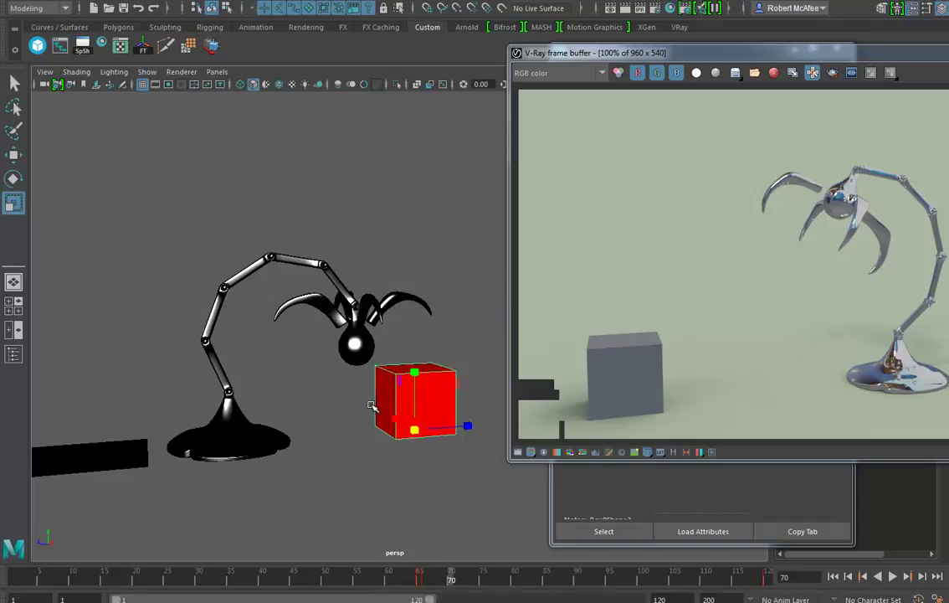
pyautogui.scroll(-3, 327, 402)
pyautogui.hotkey('alt', 'v')
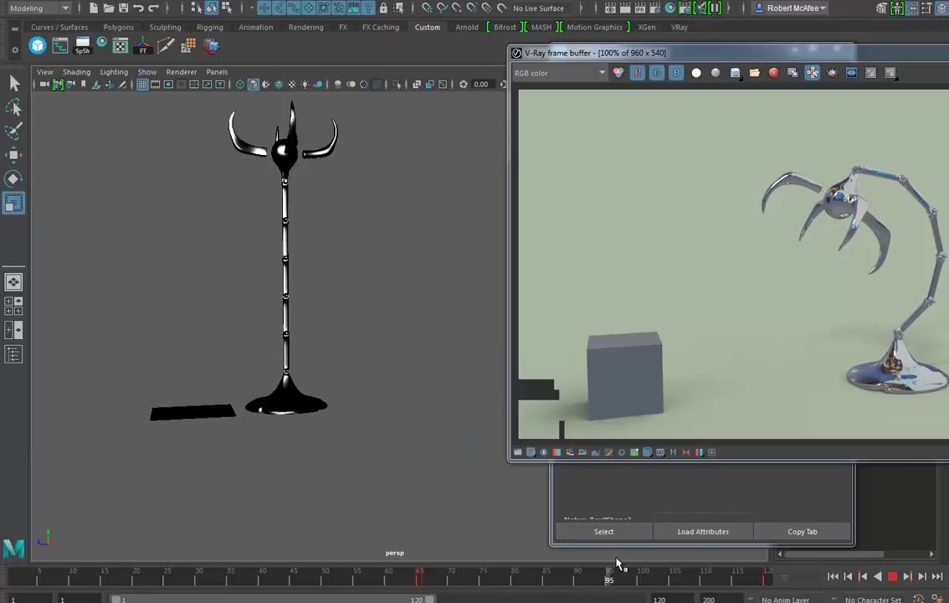
# Step: Stop playback and select the VRayLightRect above the lamp
pyautogui.click(74, 574)
pyautogui.click(322, 366)
pyautogui.keyDown('alt'); pyautogui.moveTo(322, 365); pyautogui.dragTo(478, 421); pyautogui.keyUp('alt')
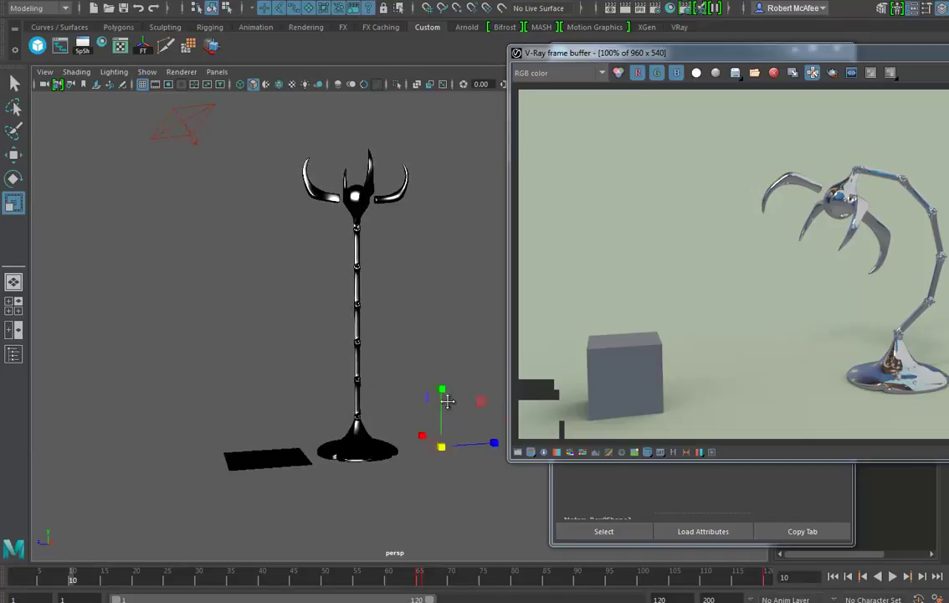
pyautogui.keyDown('alt'); pyautogui.moveTo(478, 421); pyautogui.dragTo(537, 441, button='middle'); pyautogui.keyUp('alt')
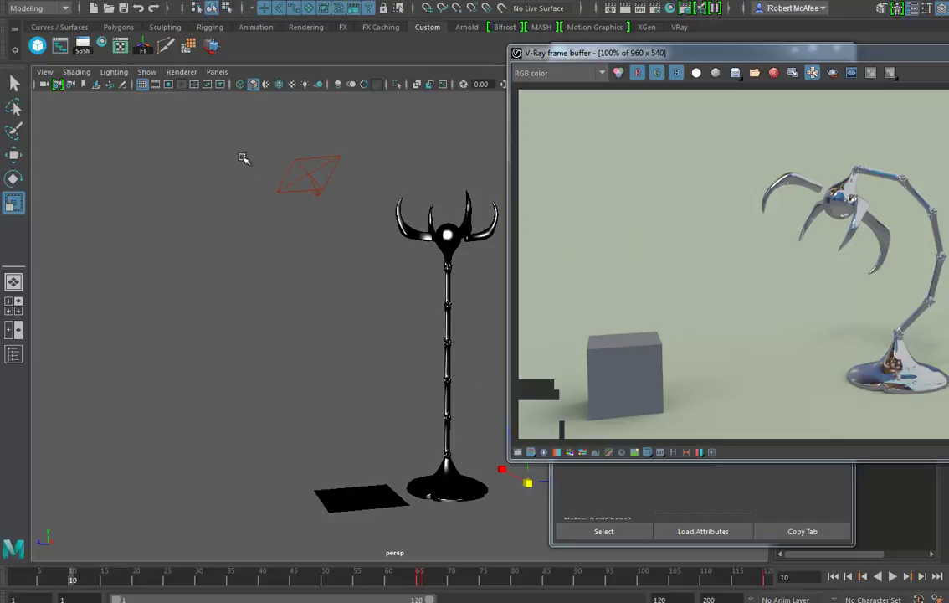
pyautogui.moveTo(315, 142); pyautogui.dragTo(336, 203)
# Step: Turn on Invisible in the VRayLightRect1 Options section of its Attribute Editor
pyautogui.moveTo(755, 62); pyautogui.dragTo(761, 163)
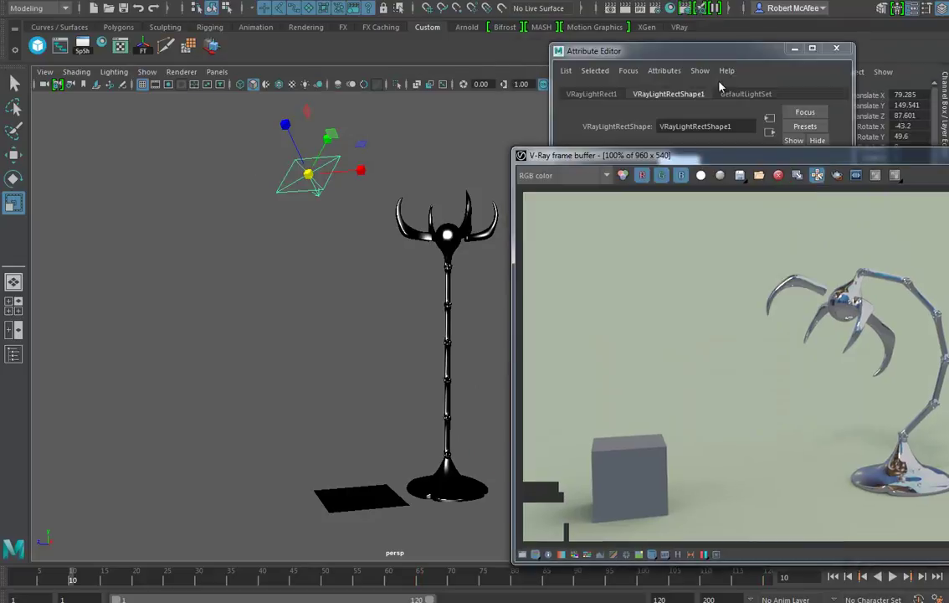
pyautogui.click(621, 44)
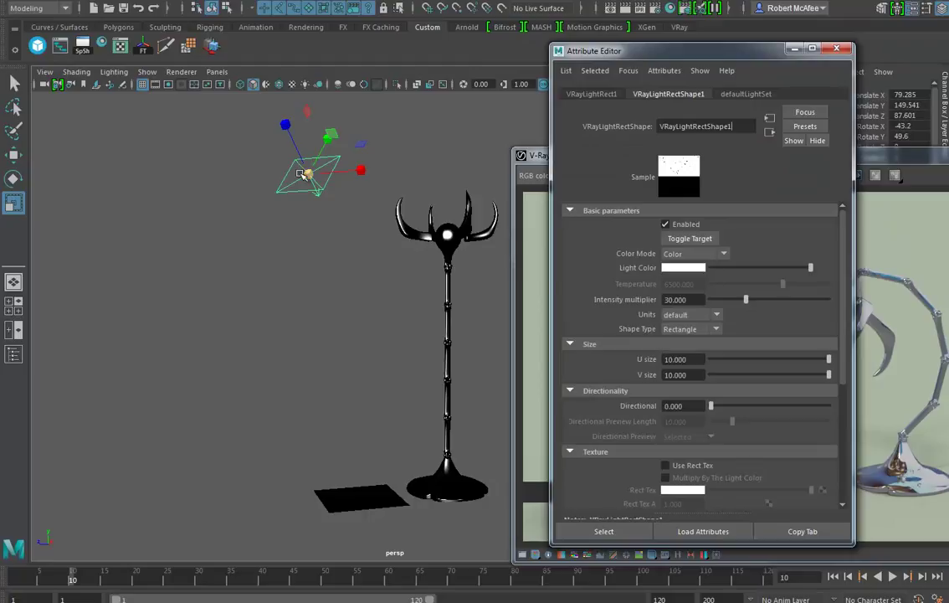
pyautogui.scroll(-3, 680, 395)
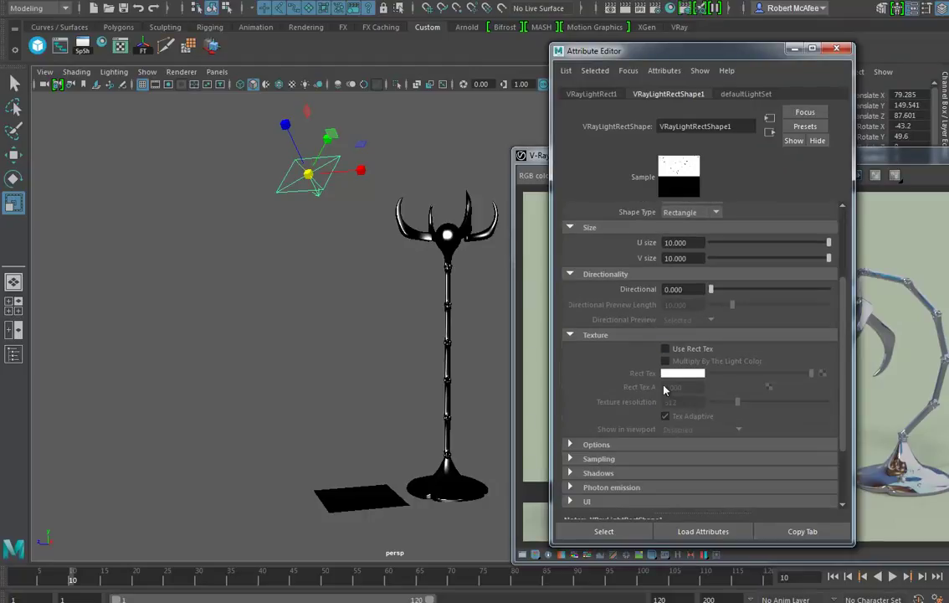
pyautogui.click(592, 448)
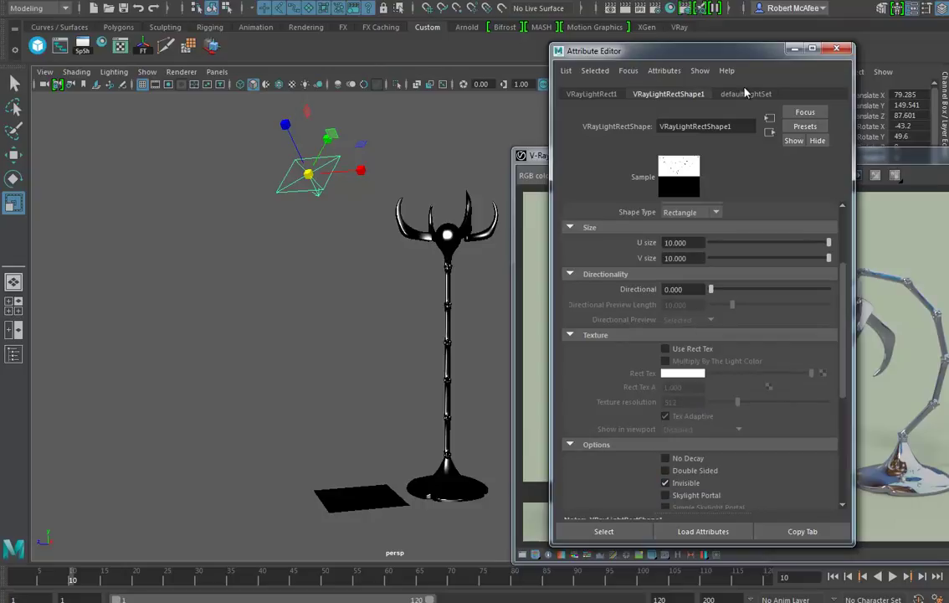
# Step: Close the light's Attribute Editor and open the Common tab of Render Settings
pyautogui.click(840, 50)
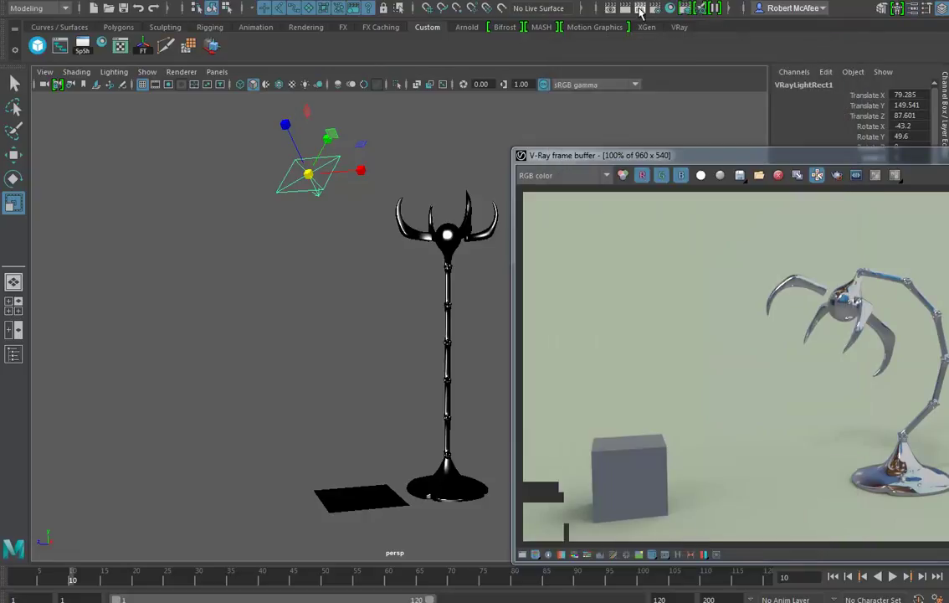
pyautogui.click(655, 8)
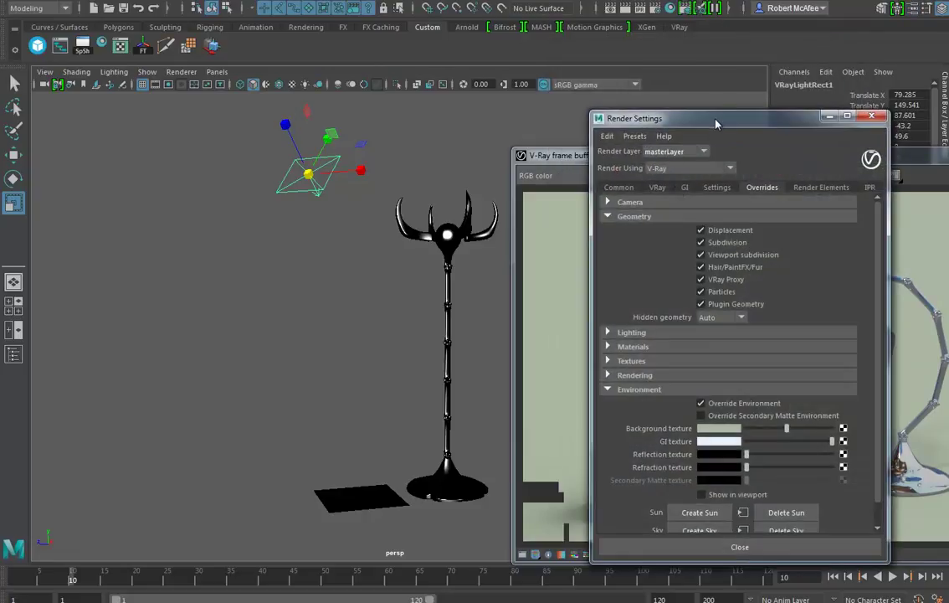
pyautogui.moveTo(716, 123); pyautogui.dragTo(652, 52)
pyautogui.click(553, 115)
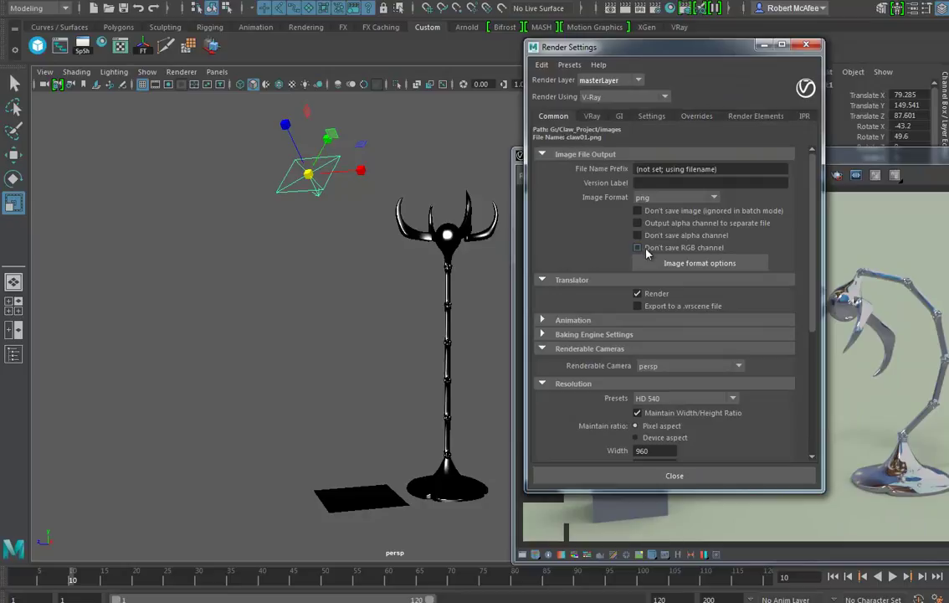
# Step: Set Animation to Standard with End Frame 120 for PNG output
pyautogui.click(572, 320)
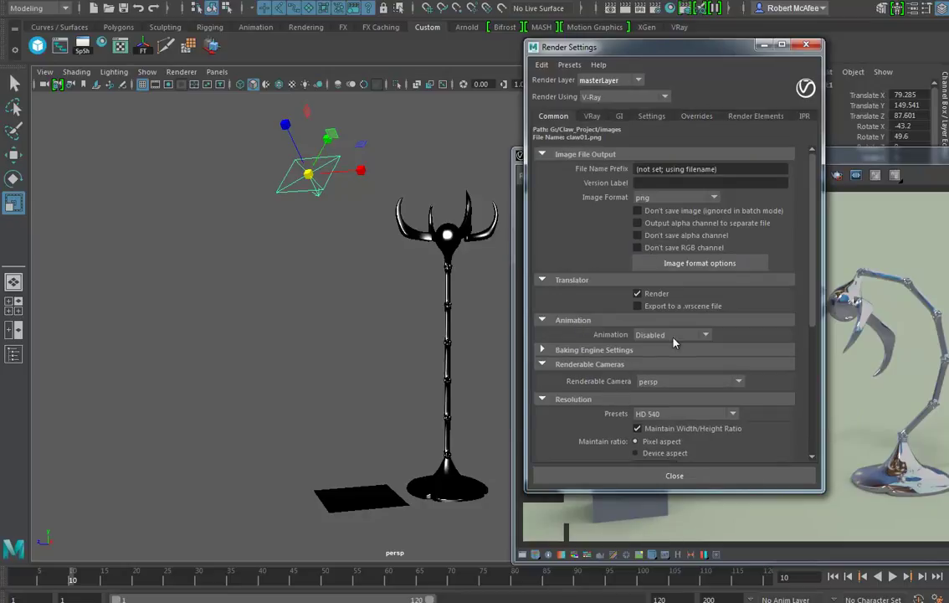
pyautogui.click(674, 337)
pyautogui.click(652, 360)
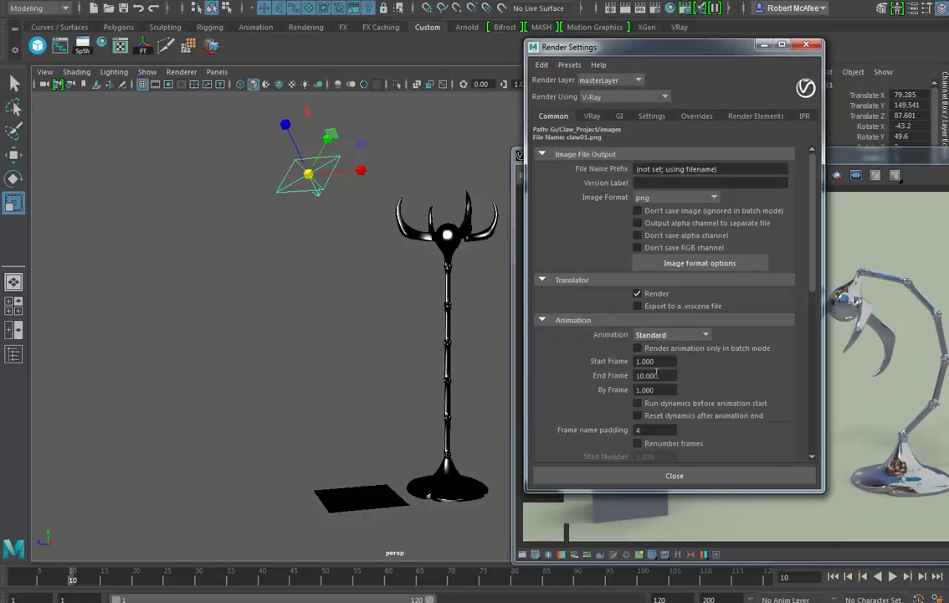
pyautogui.doubleClick(658, 374)
pyautogui.write('120')
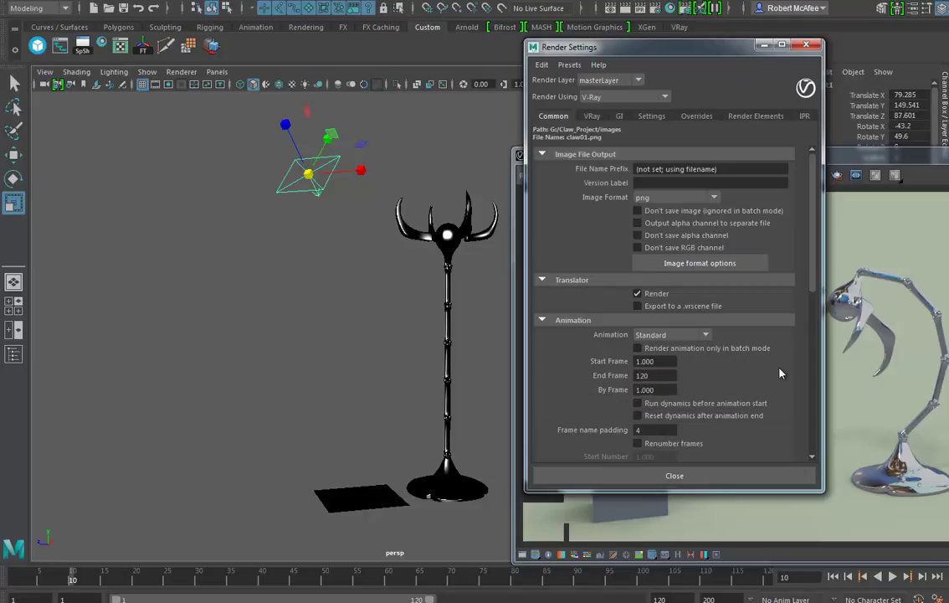
pyautogui.scroll(-3, 737, 397)
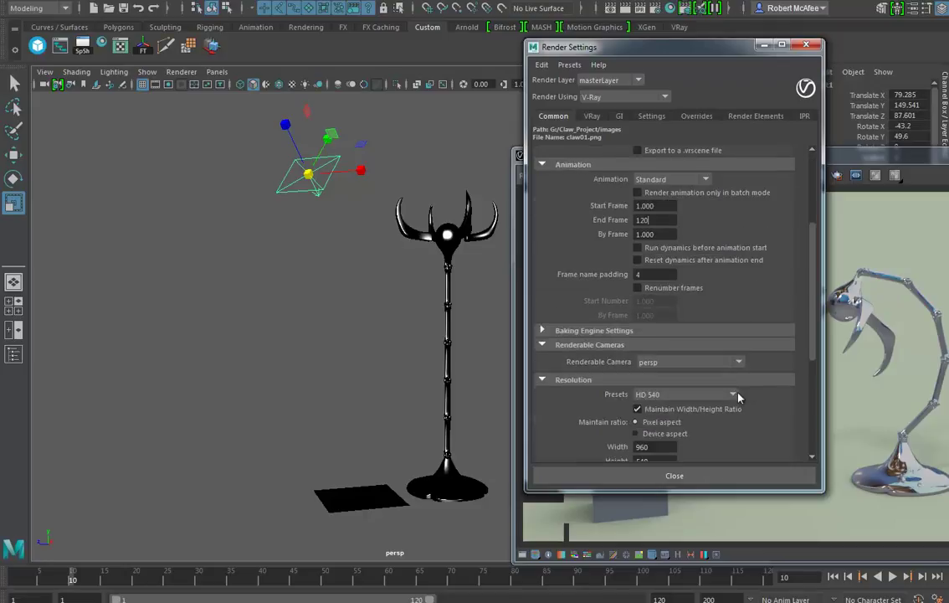
pyautogui.scroll(-2, 754, 380)
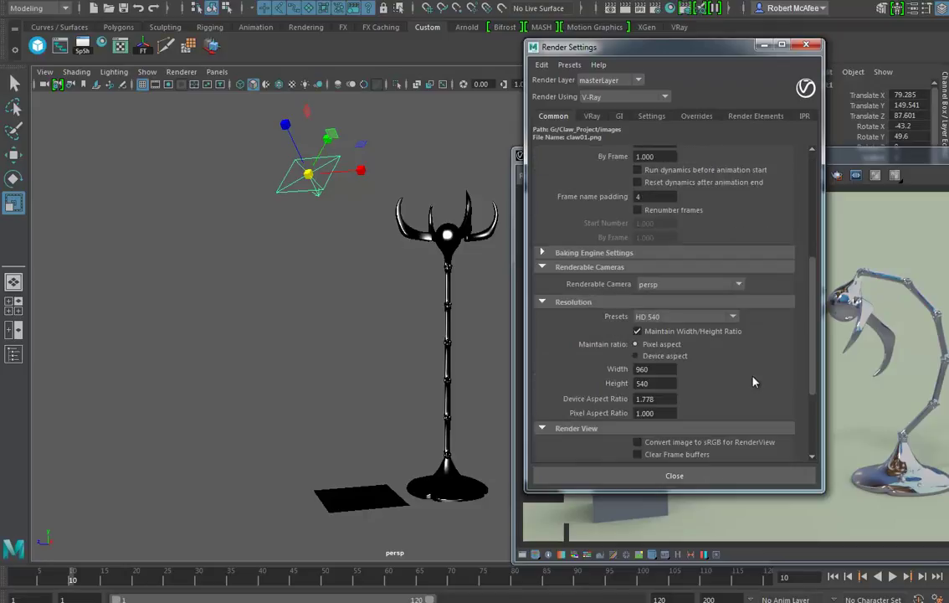
pyautogui.scroll(4, 737, 343)
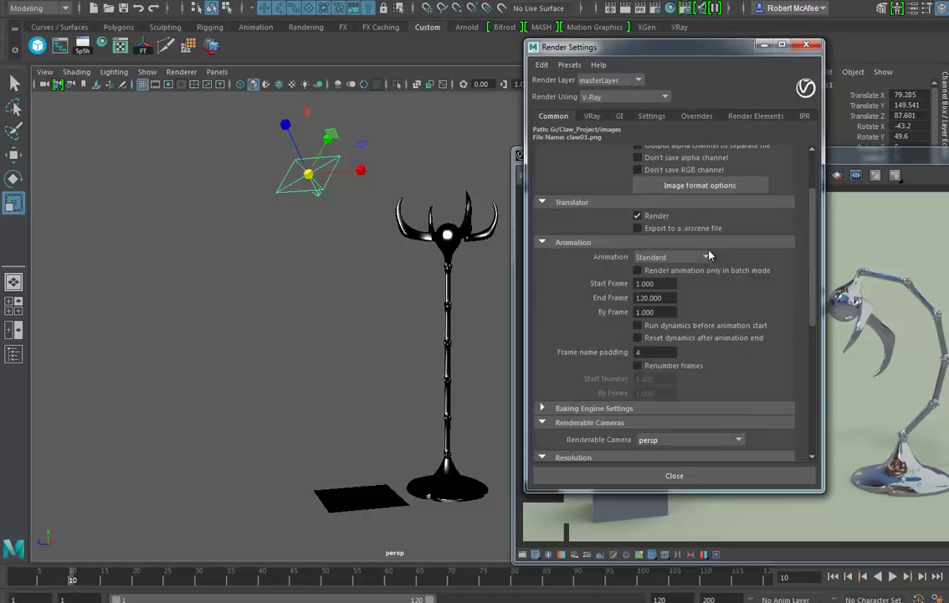
pyautogui.scroll(2, 705, 296)
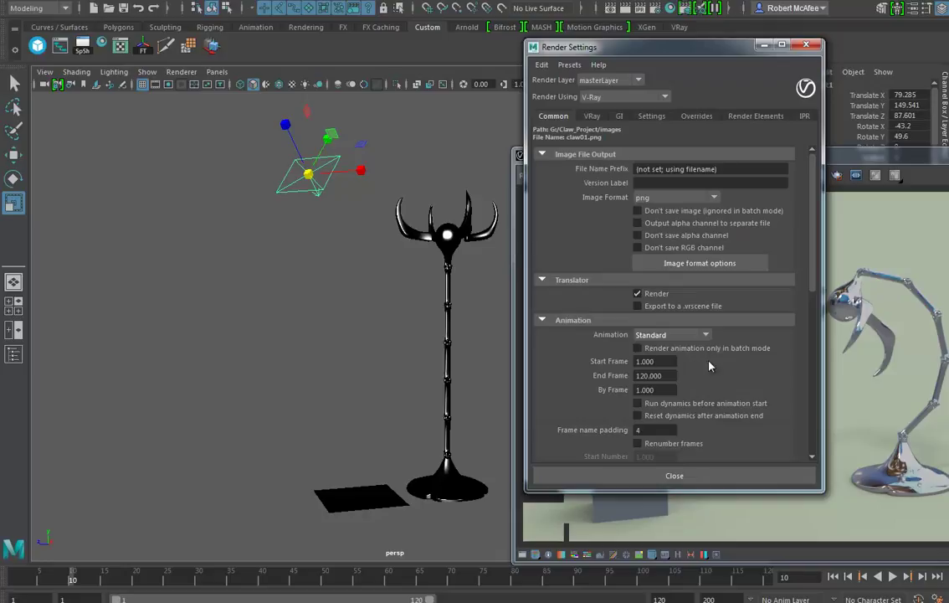
# Step: Change the menu set from Modeling to Rendering and open the Render menu
pyautogui.moveTo(837, 155); pyautogui.dragTo(592, 152)
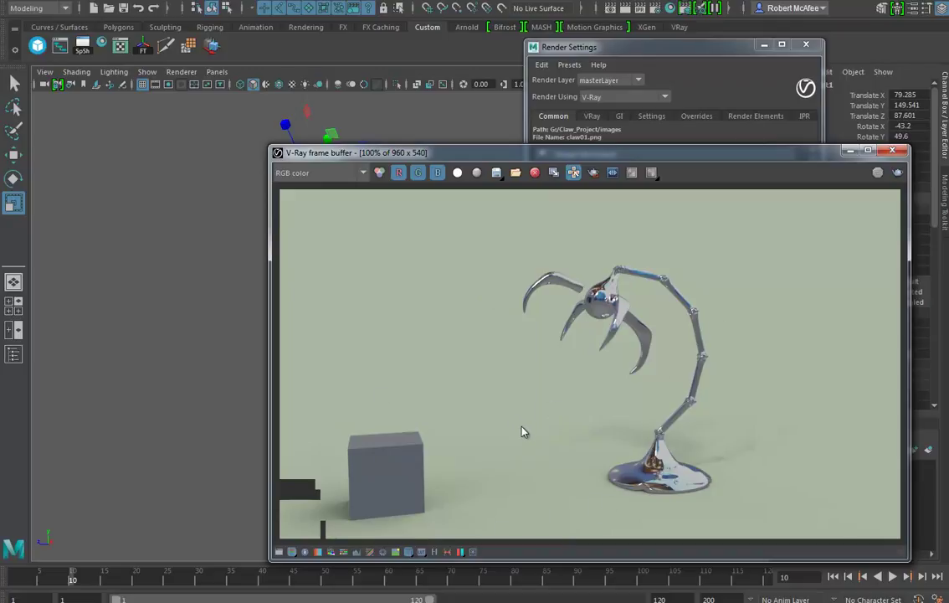
pyautogui.click(660, 55)
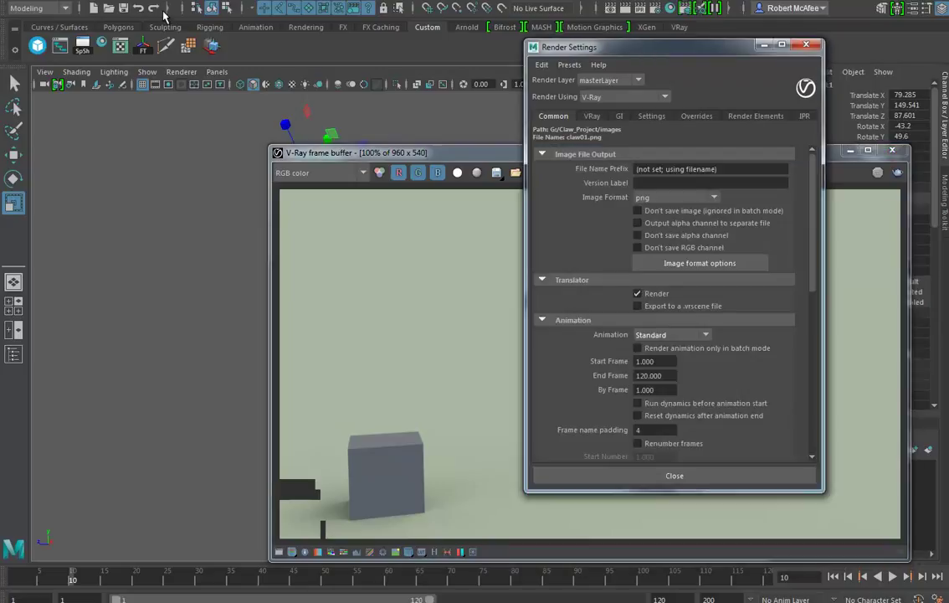
pyautogui.click(63, 8)
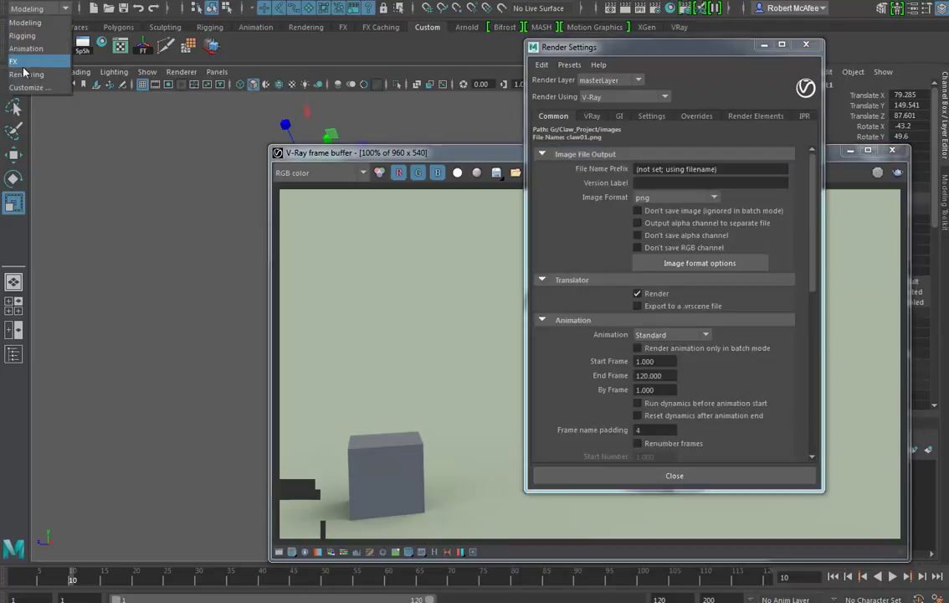
pyautogui.click(25, 71)
pyautogui.click(328, 1)
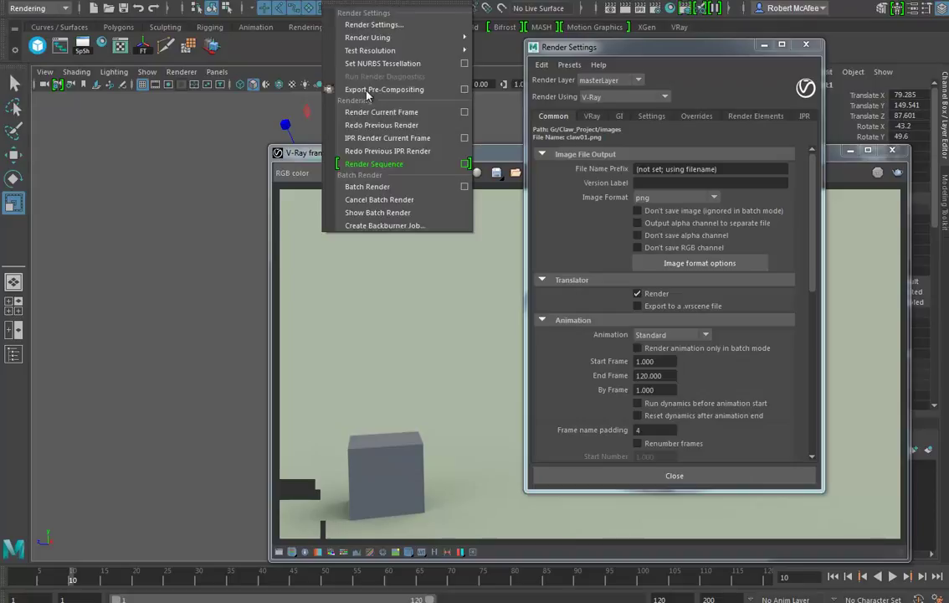